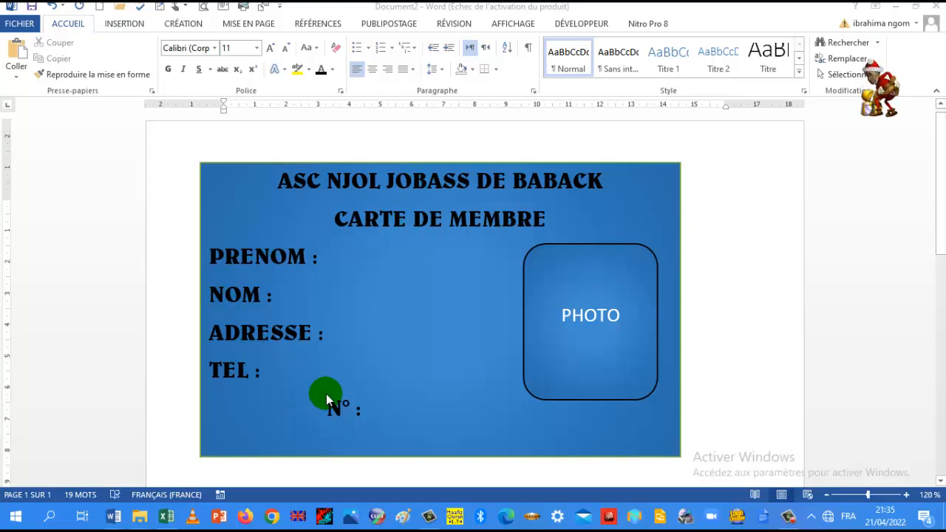
Compare the filled-in sample card in Document3 with the empty fields of the member card in Document2.
mouse_move(114, 517)
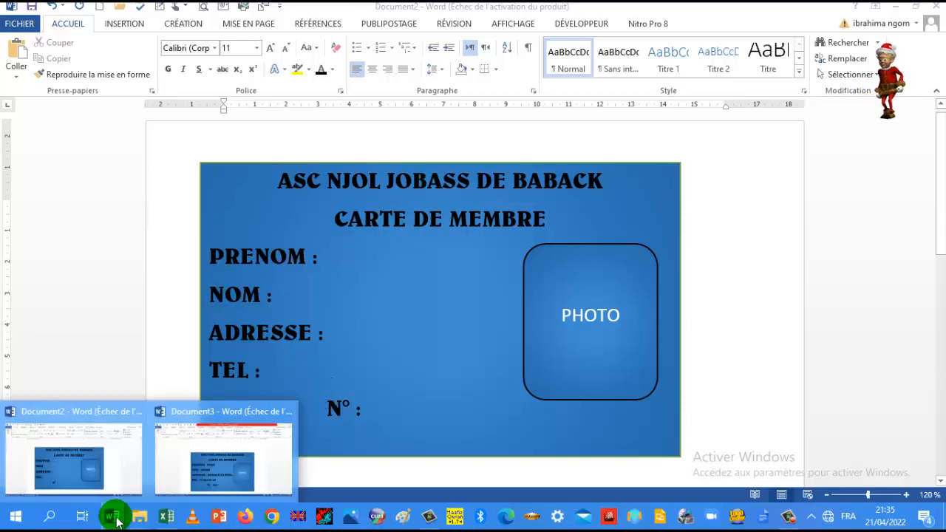
click(170, 473)
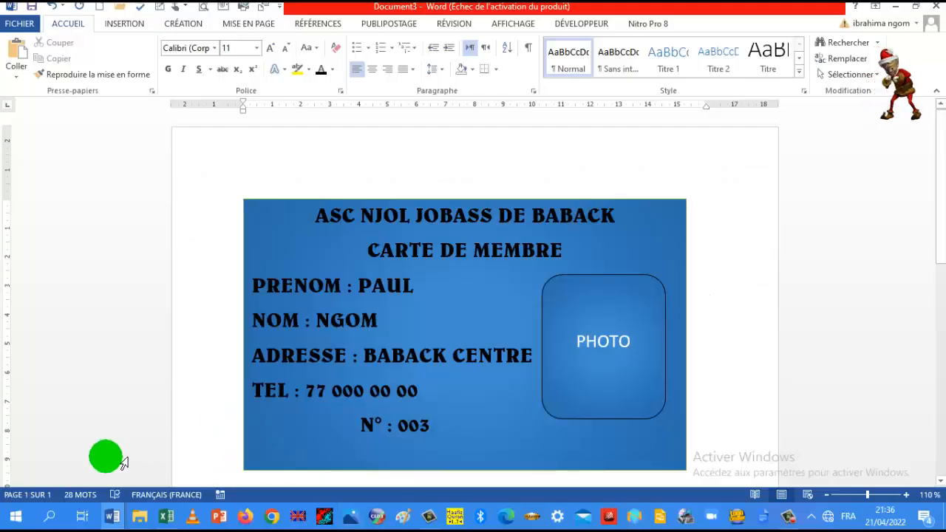
mouse_move(119, 521)
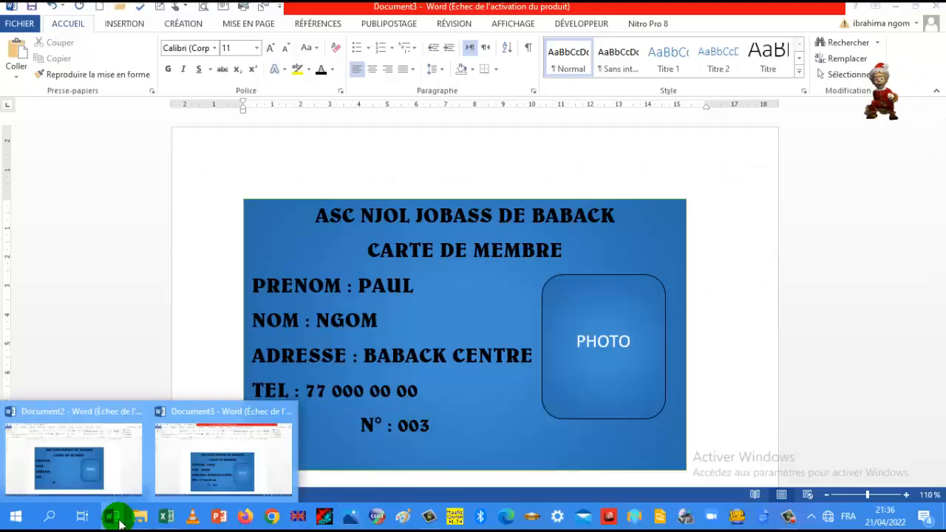
click(78, 464)
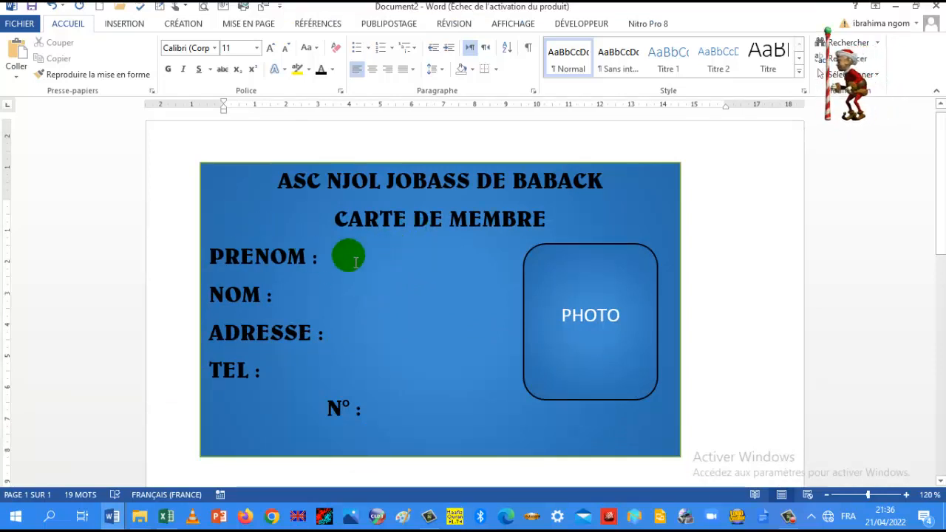
click(348, 256)
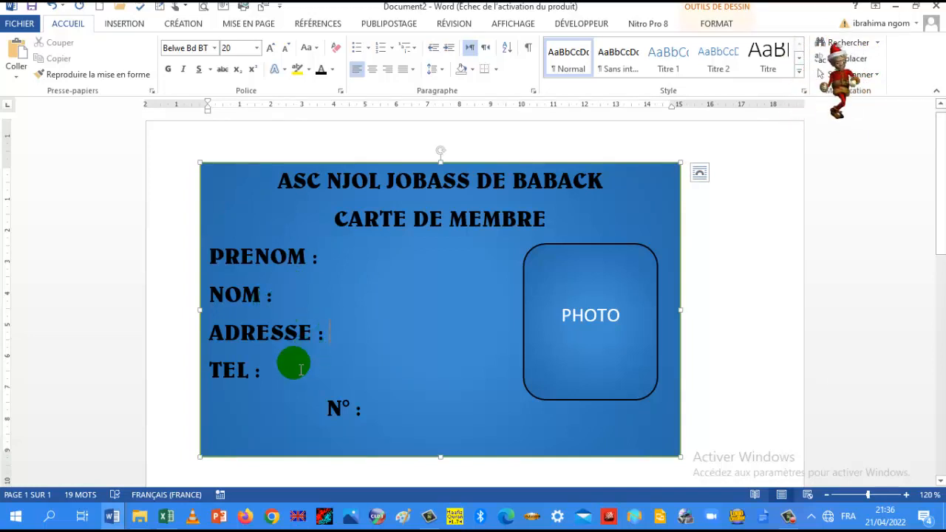
click(388, 408)
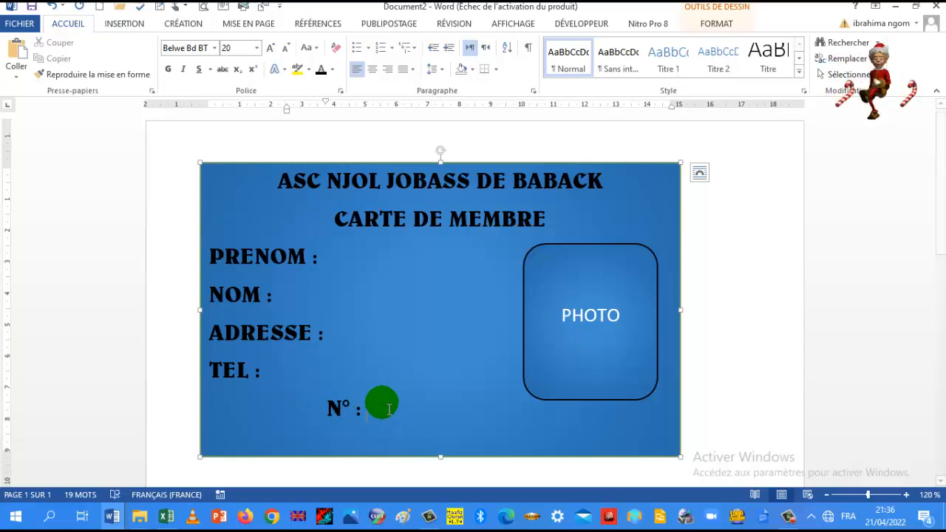
Switch to the Excel workbook COURS PUB POST and review the NUMERO CARTE, PRENOM, NOM, ADRESSE and TELEPHONE column headings.
click(116, 518)
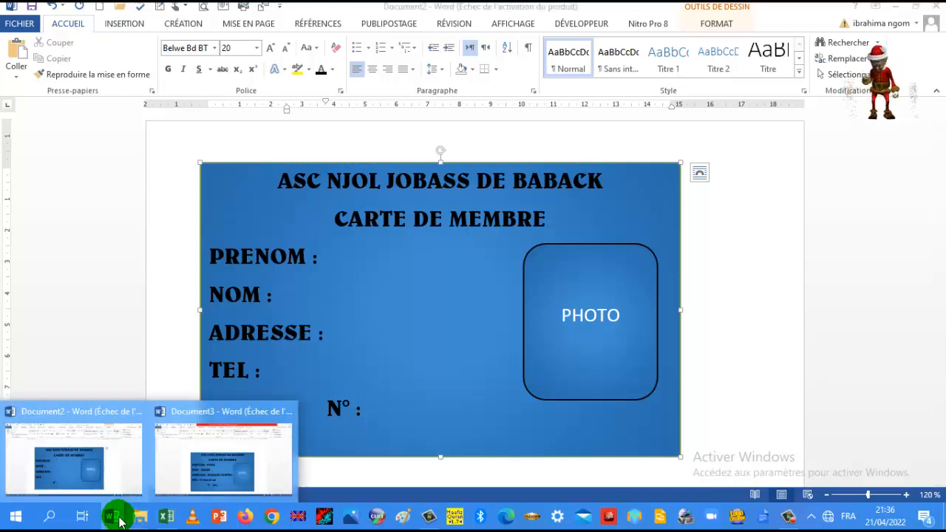
click(163, 520)
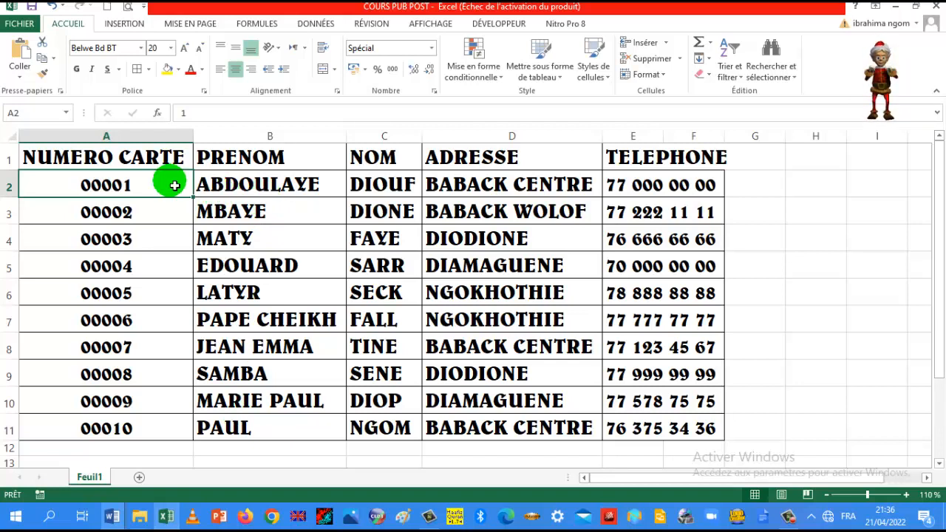
click(132, 166)
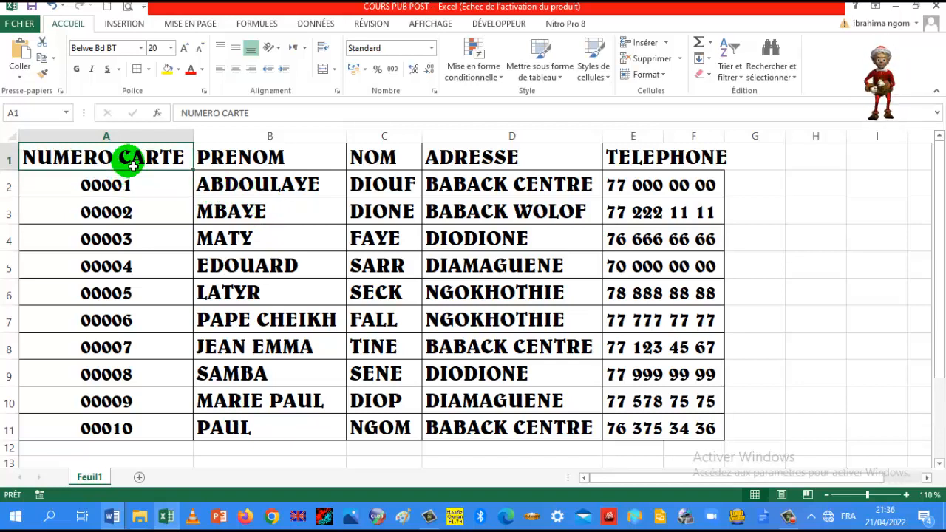
click(233, 163)
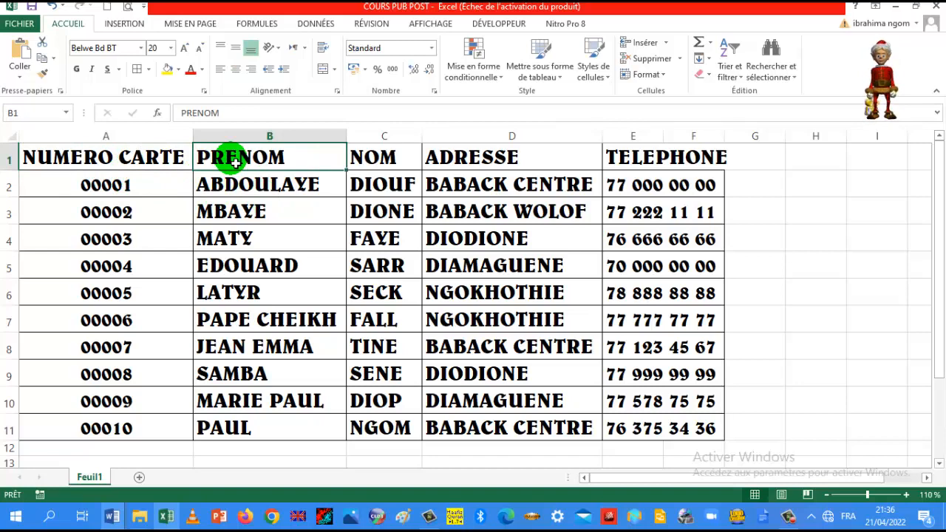
click(126, 158)
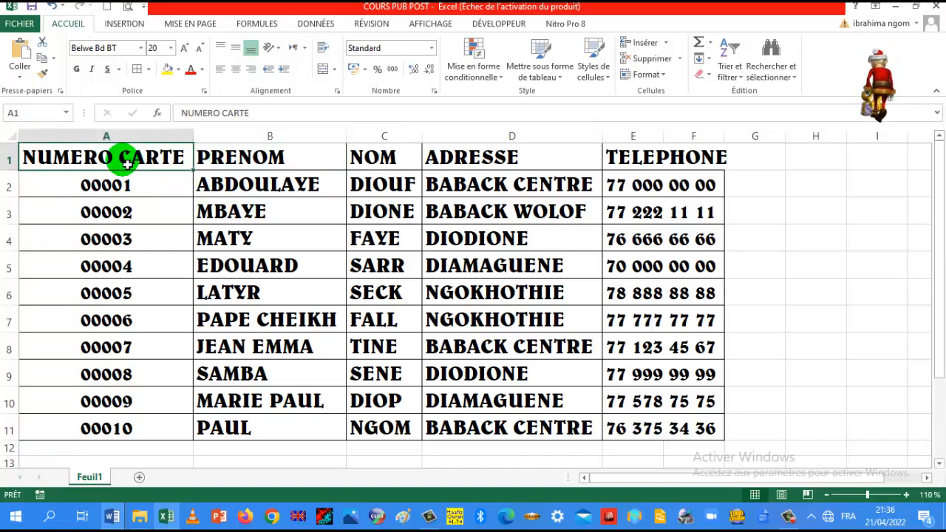
click(240, 165)
click(370, 162)
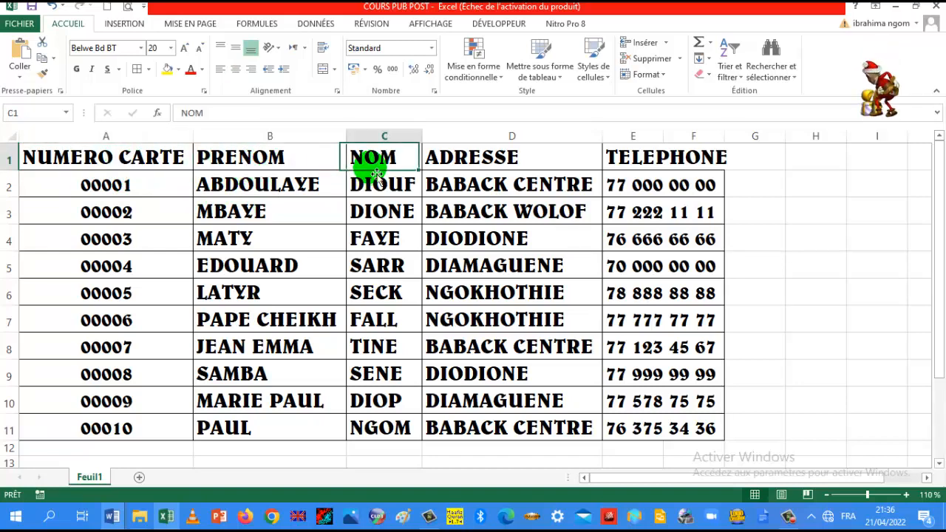
click(473, 158)
click(629, 160)
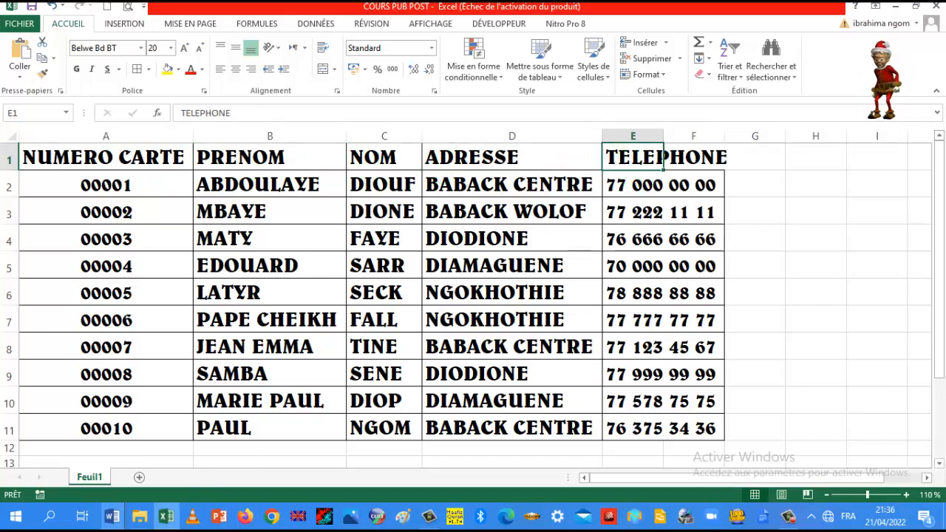
Return to the Document2 card in Word and check the PRENOM, ADRESSE and N° fields against those headings.
mouse_move(118, 517)
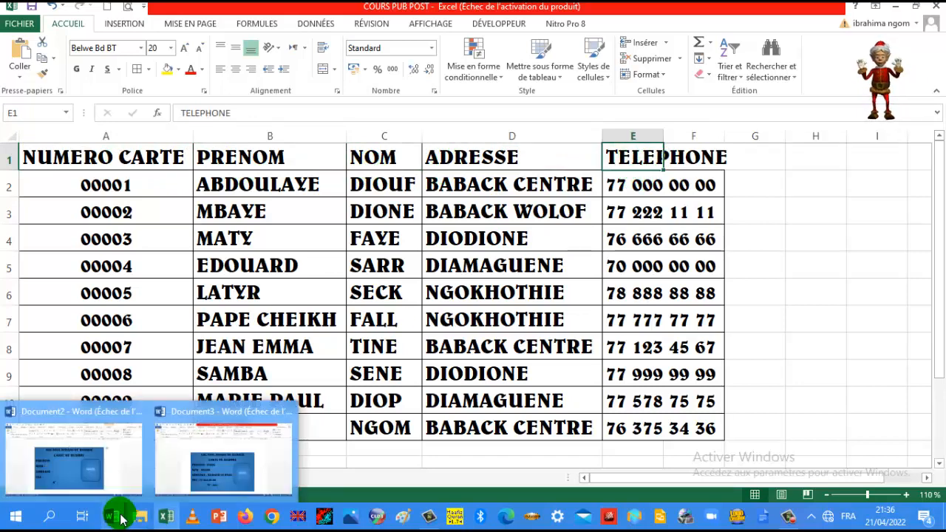
click(74, 466)
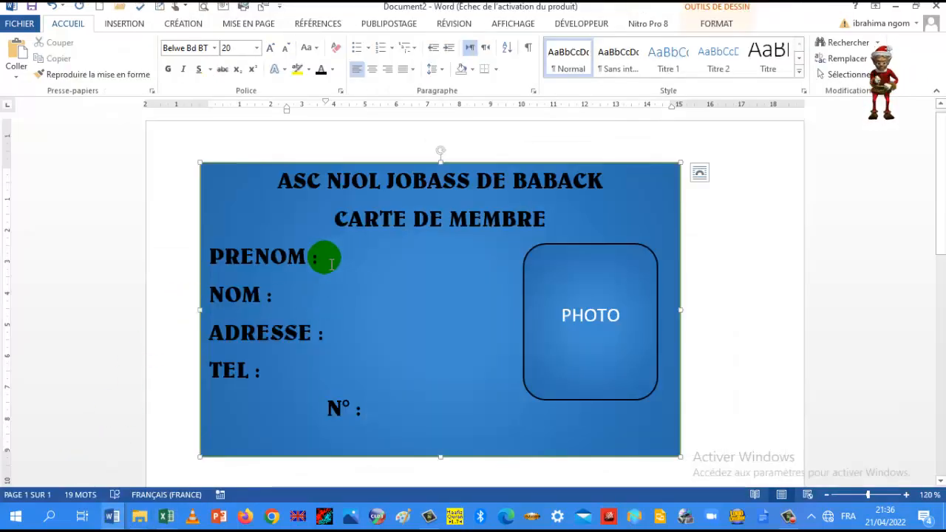
click(352, 339)
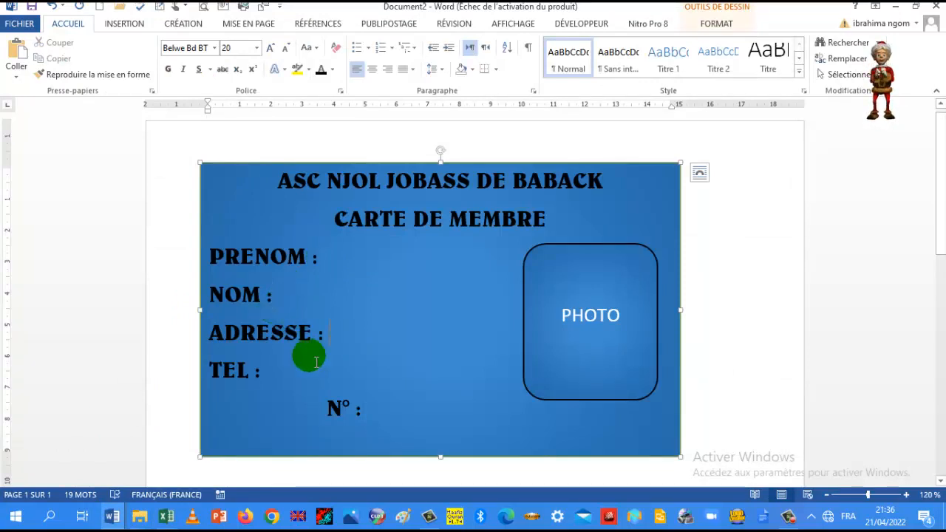
click(403, 411)
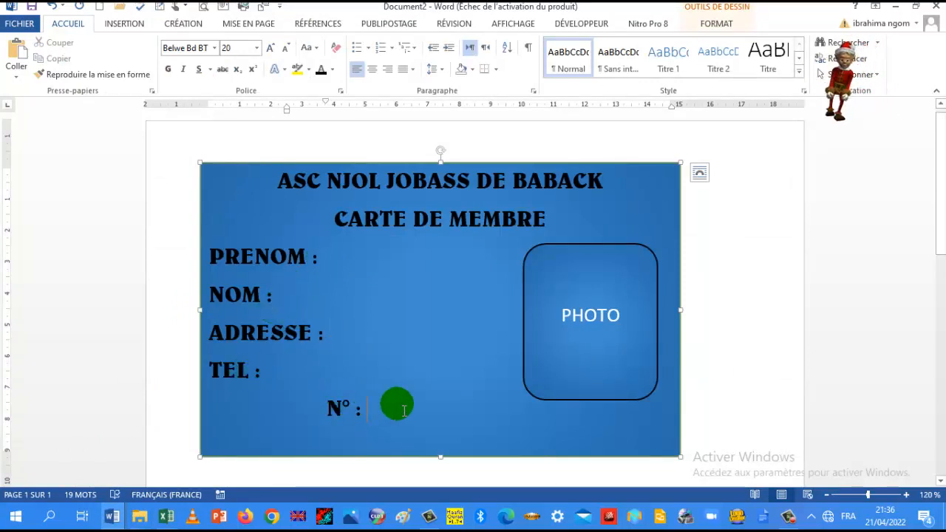
click(354, 259)
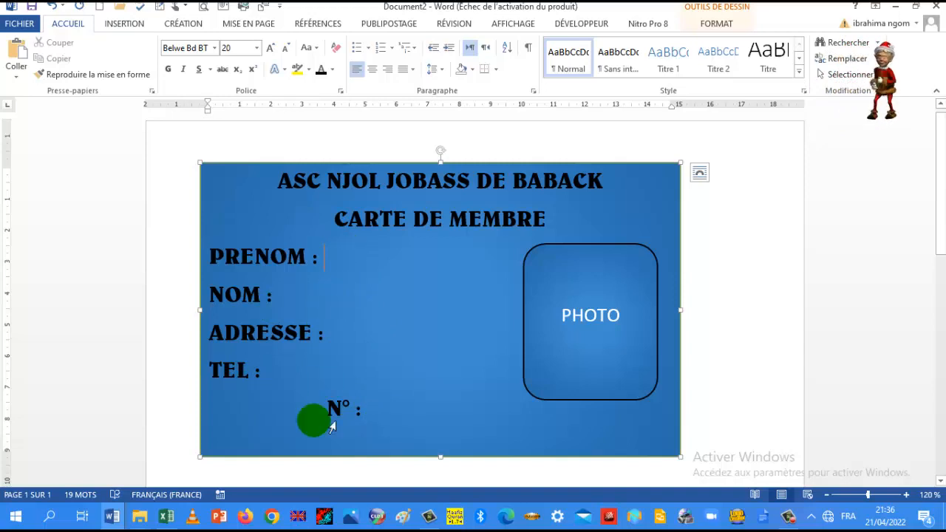
Look over the member table in Excel once more and switch back to Document2 in Word.
click(167, 519)
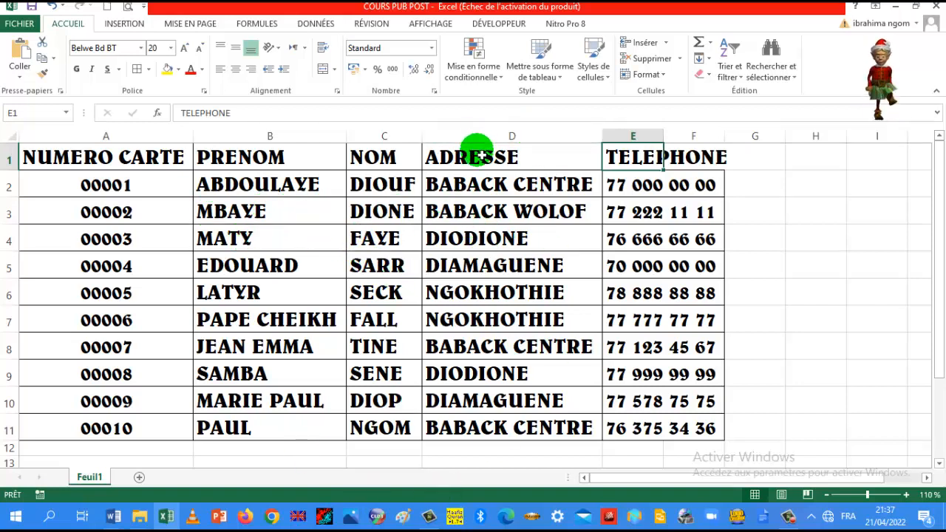
click(740, 189)
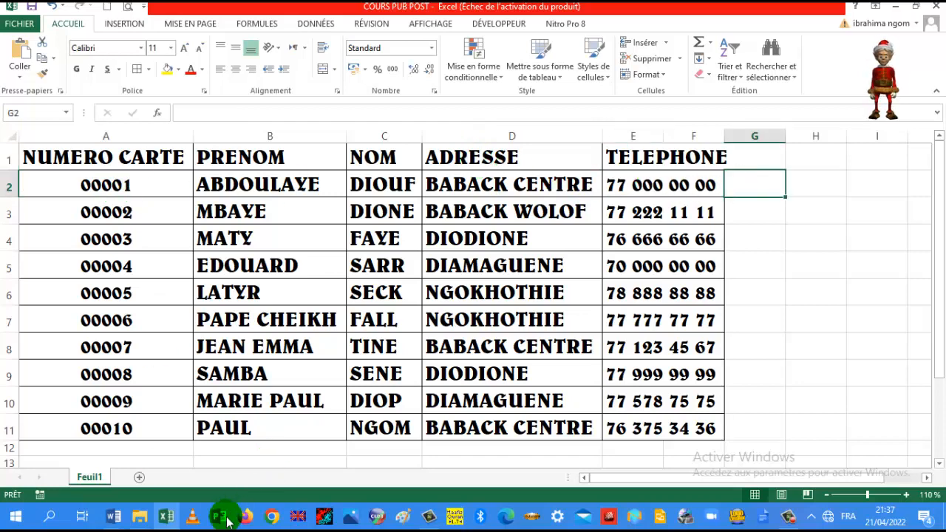
click(112, 518)
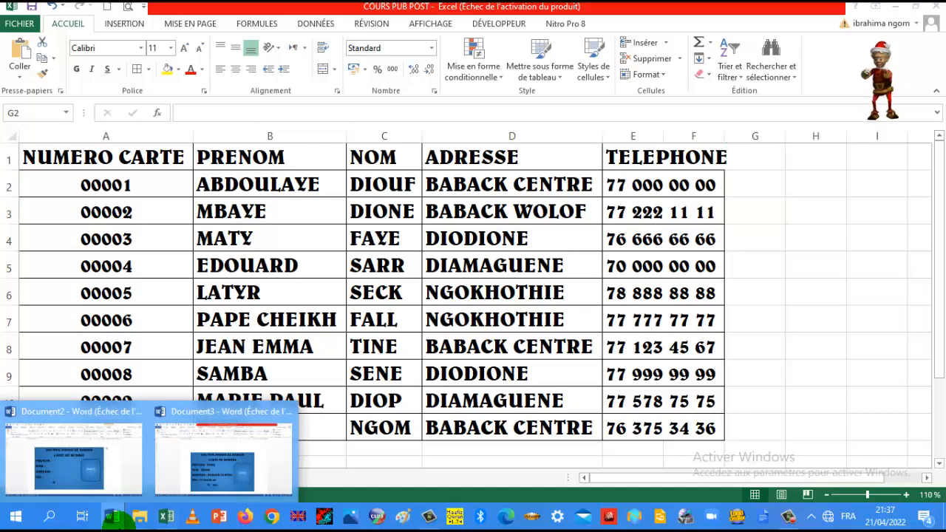
click(74, 462)
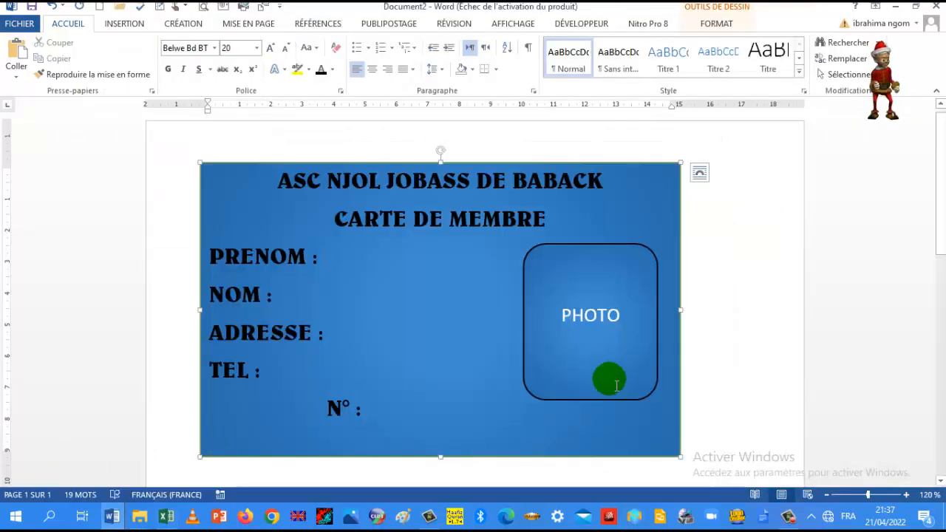
Start the step-by-step mail merge wizard for letters, using the current document, and advance to the recipient selection stage.
click(690, 325)
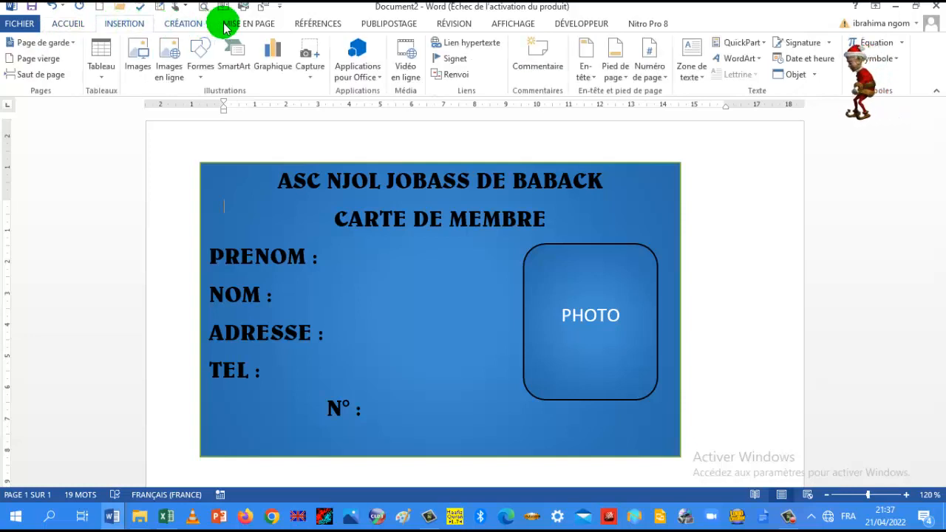
click(204, 24)
click(260, 26)
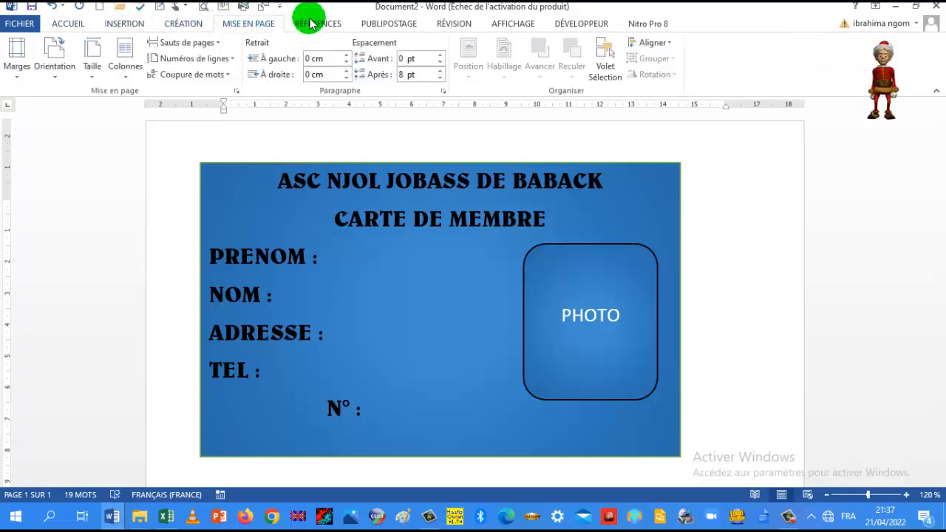
click(379, 26)
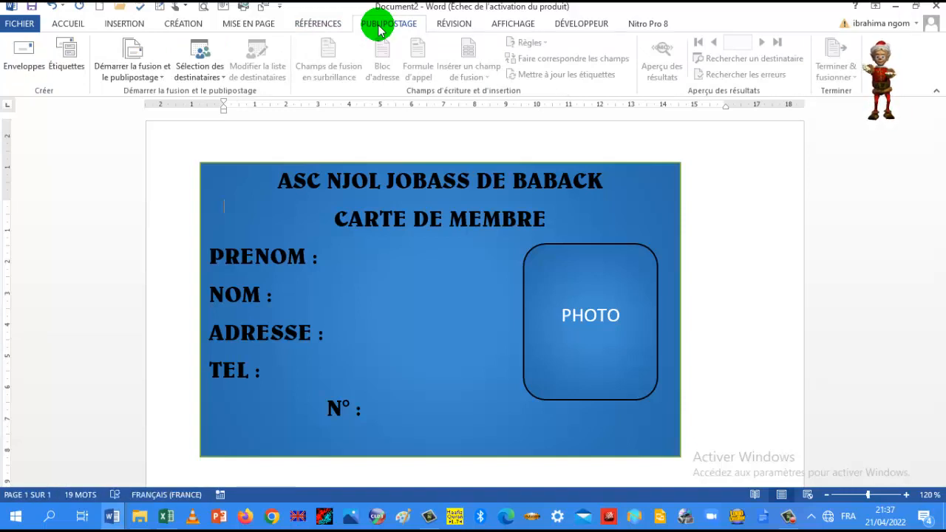
click(133, 74)
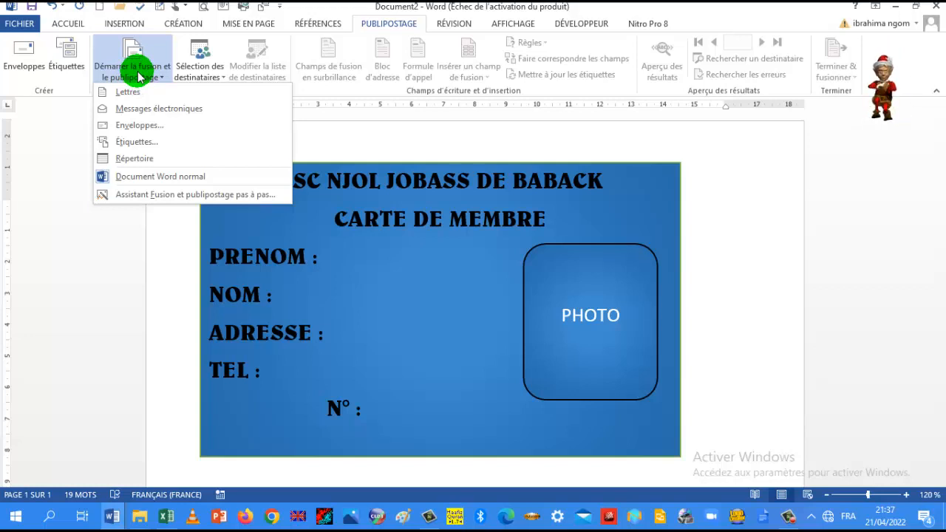
click(134, 195)
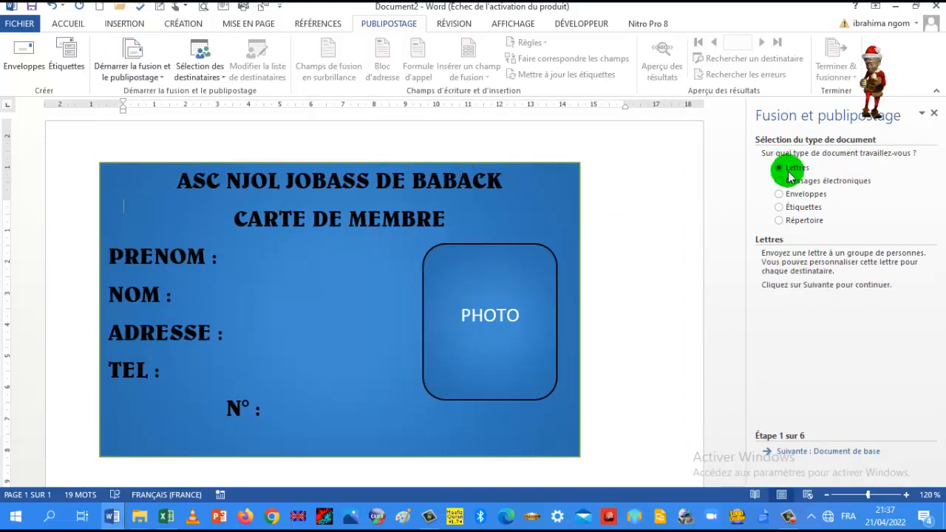
click(830, 452)
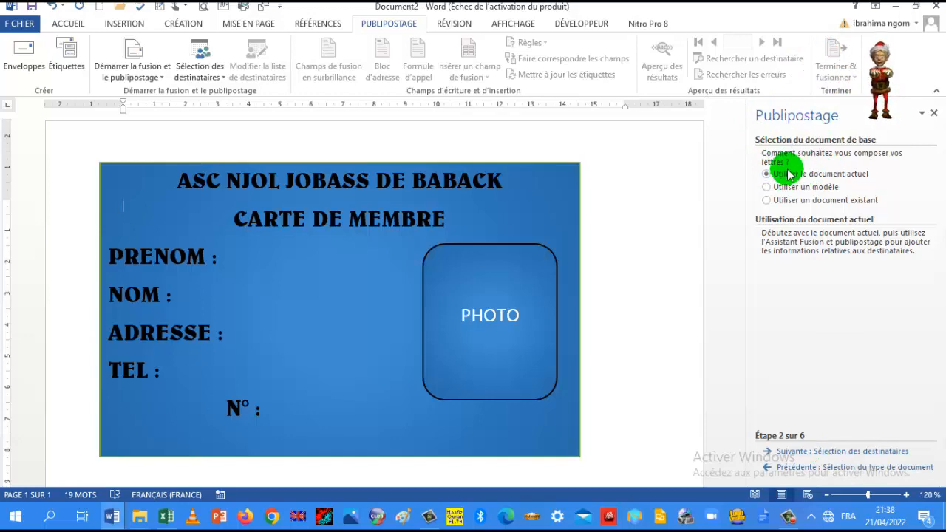
click(846, 462)
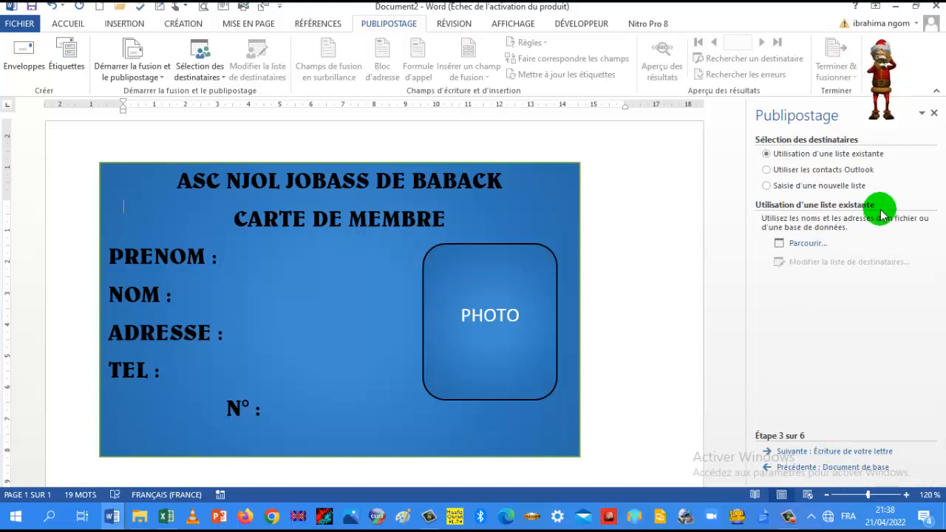
Use sheet Feuil1$ of COURS PUB POST from the Téléchargements folder as the recipient list, with the first row as column headers.
click(809, 244)
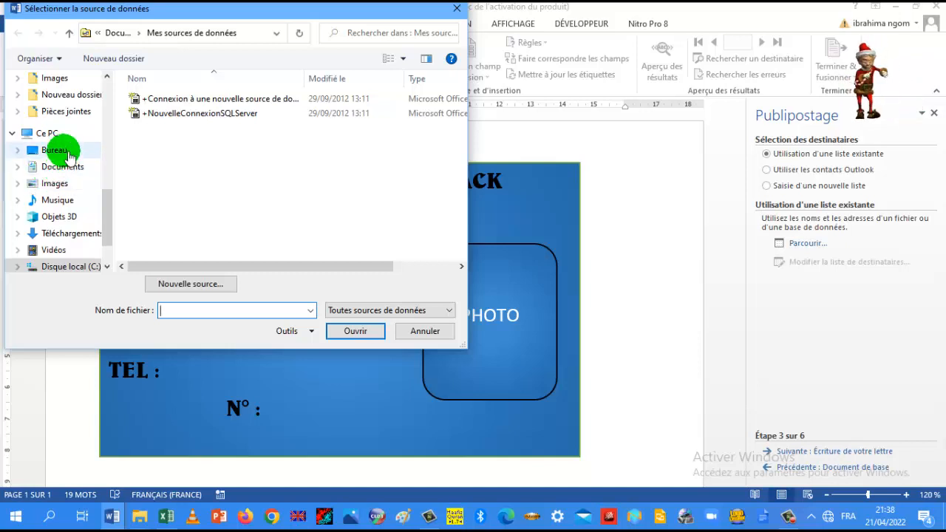
click(84, 235)
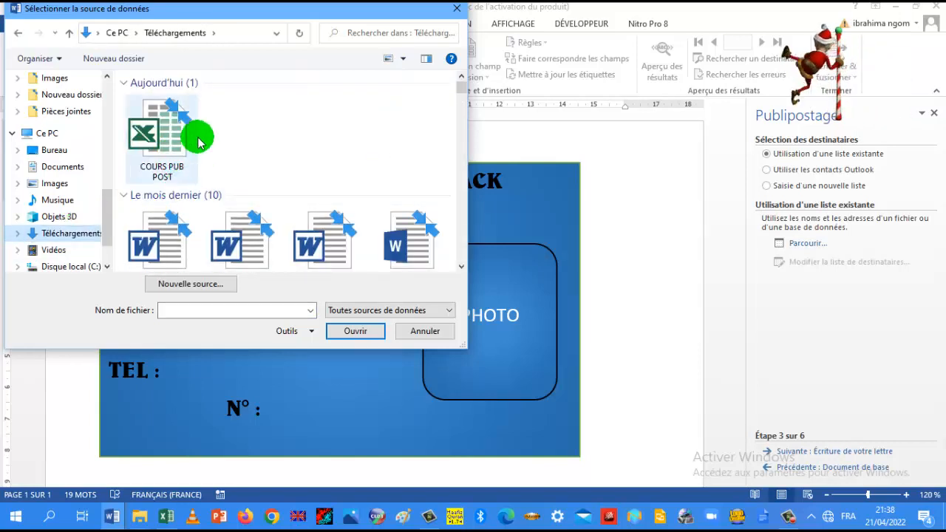
click(168, 156)
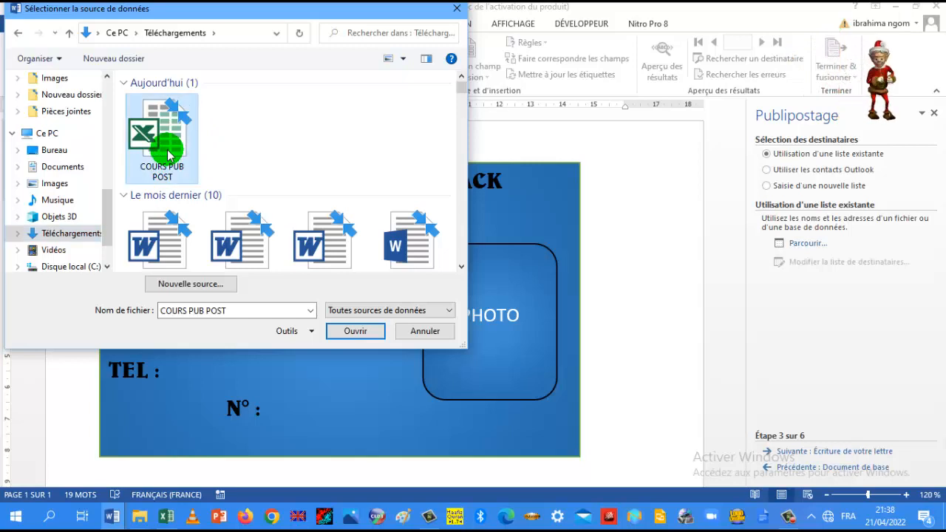
click(353, 330)
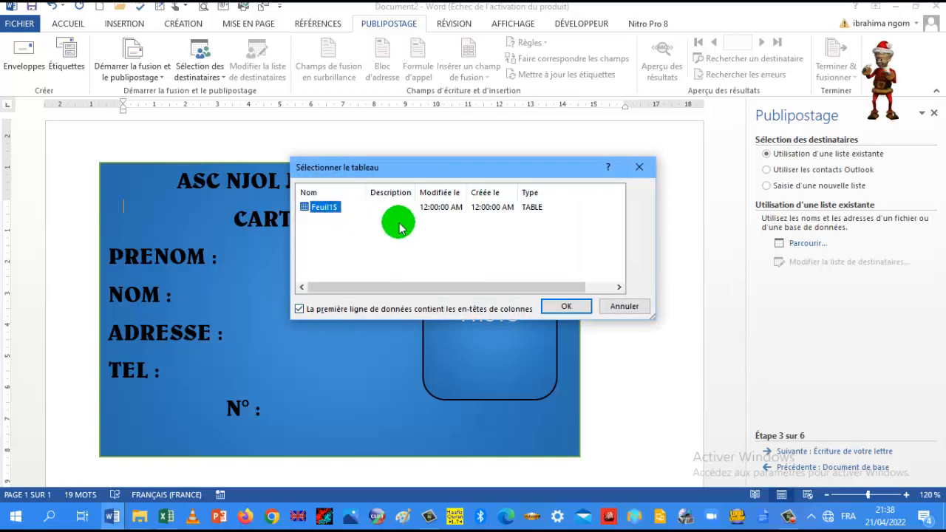
click(567, 308)
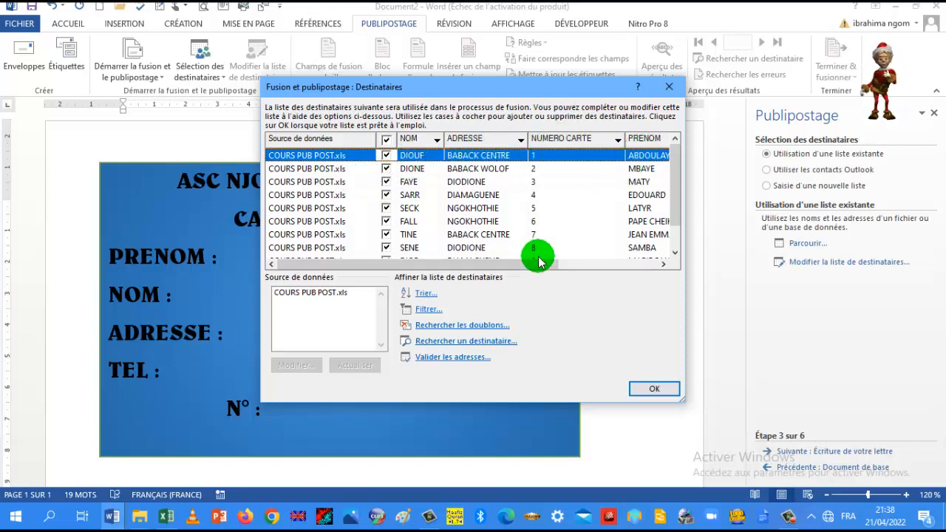
Review the merge recipients, accept the whole list and advance the wizard to the letter-writing stage.
drag(539, 262, 470, 265)
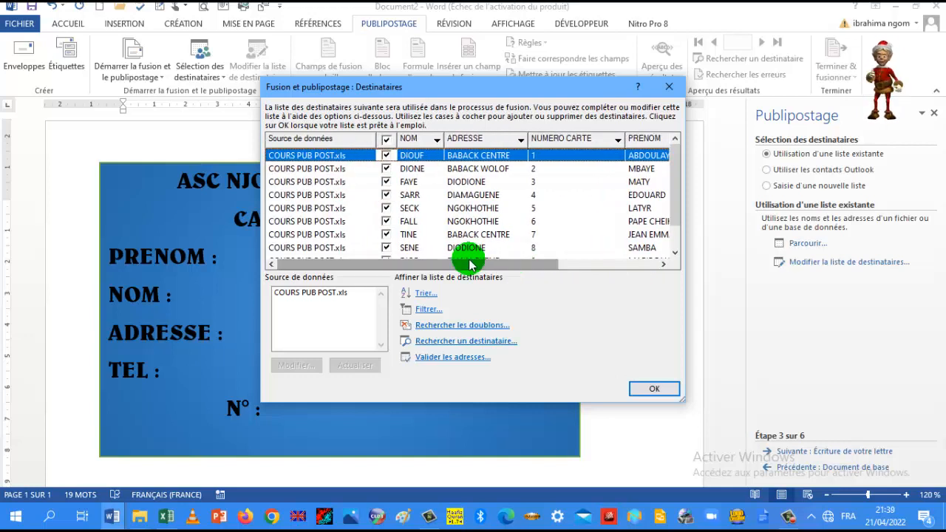
drag(680, 196, 674, 252)
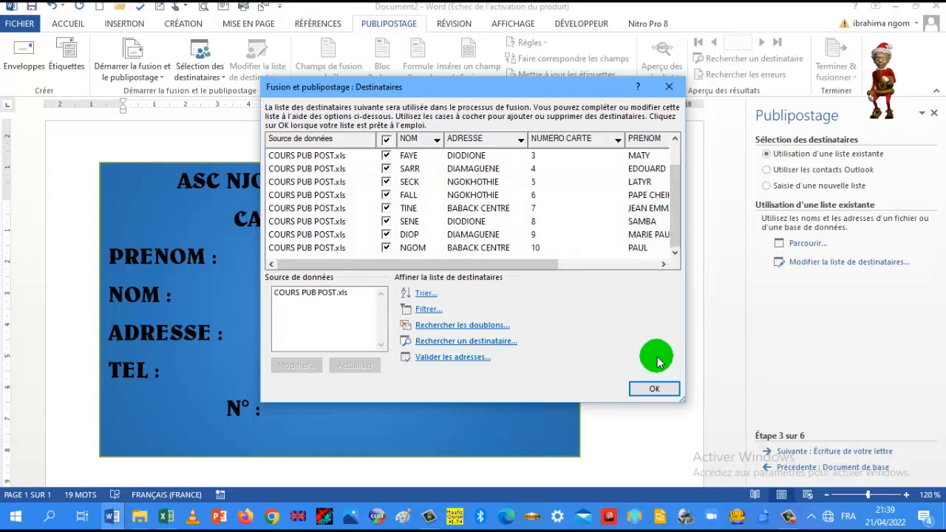
click(650, 394)
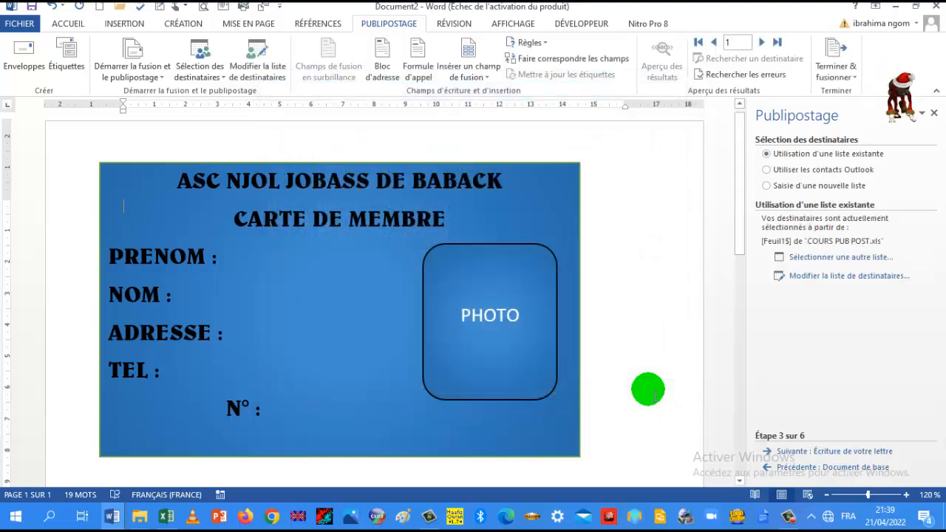
click(829, 453)
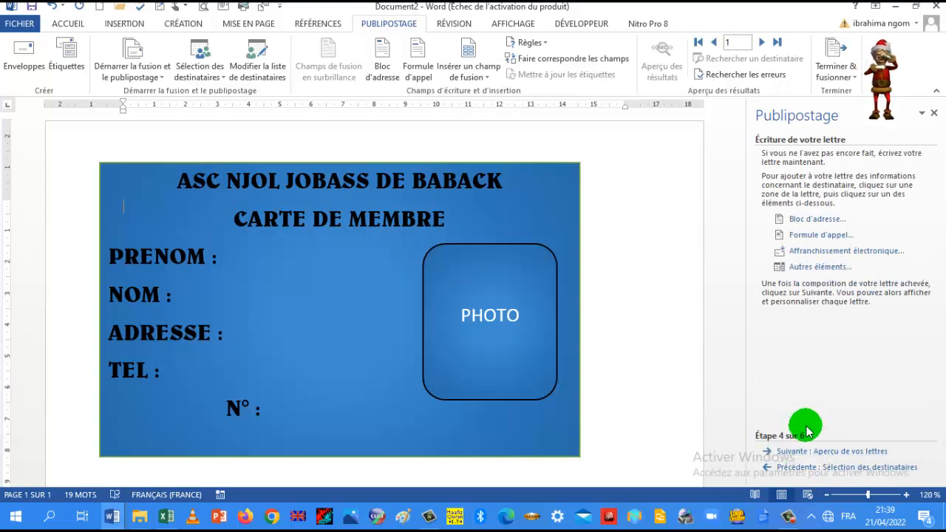
Insert the PRENOM merge field after the "PRENOM :" label on the card.
click(820, 267)
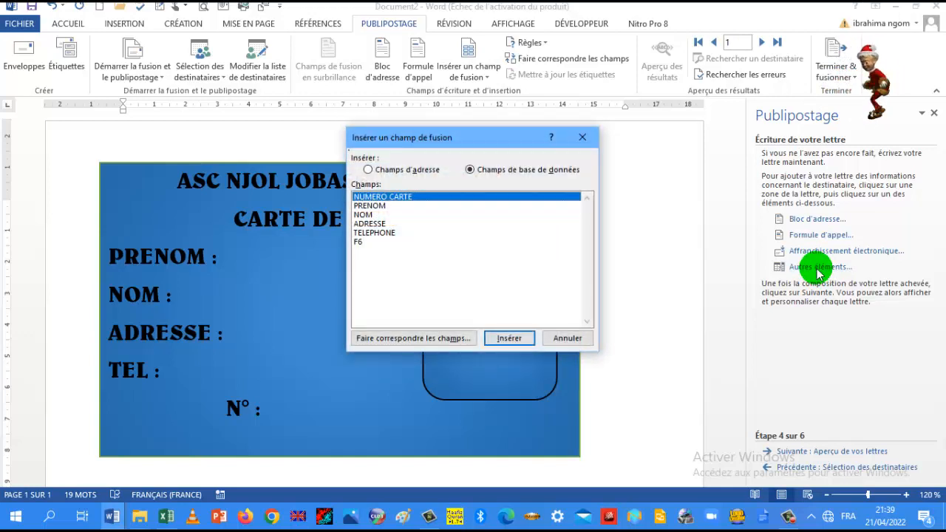
click(565, 338)
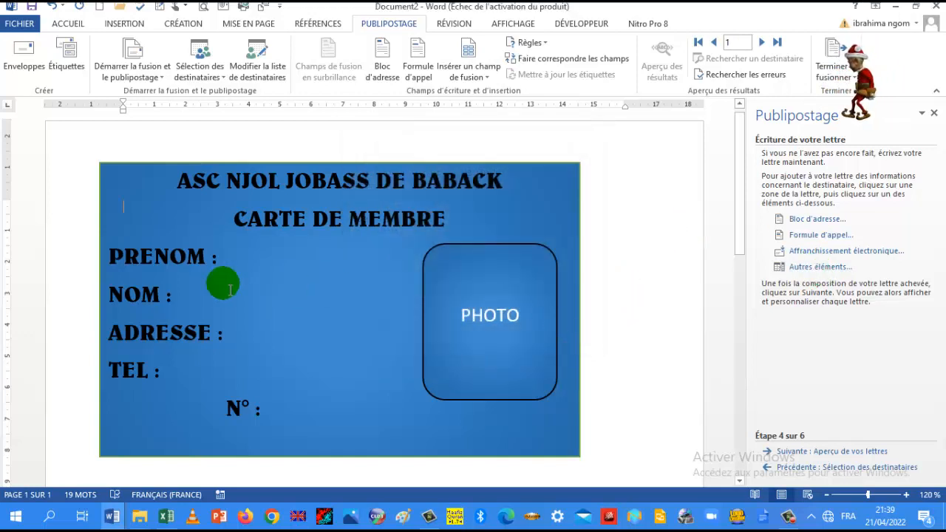
click(233, 263)
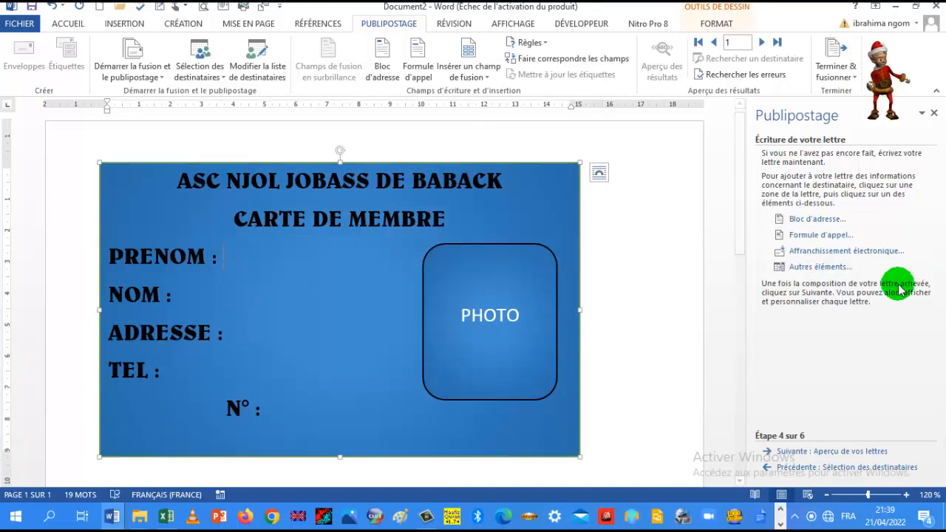
click(829, 270)
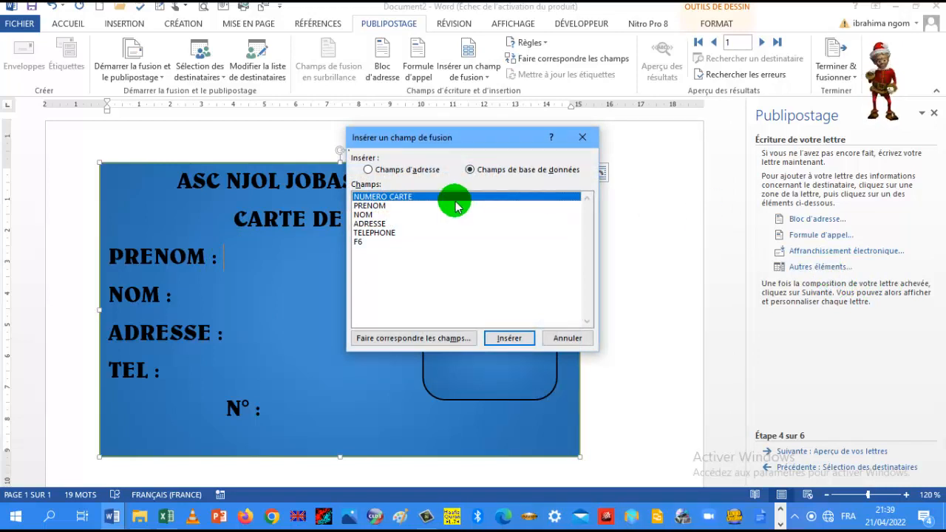
click(382, 206)
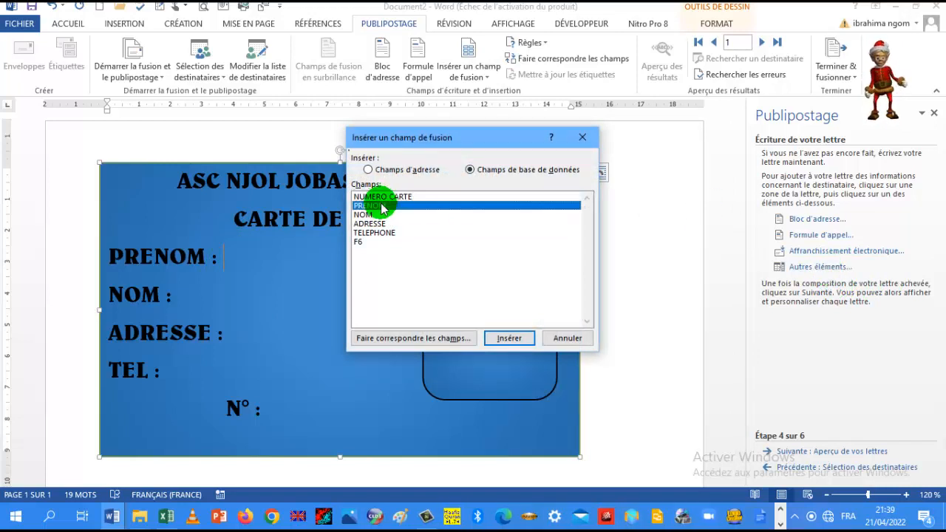
click(507, 338)
click(568, 340)
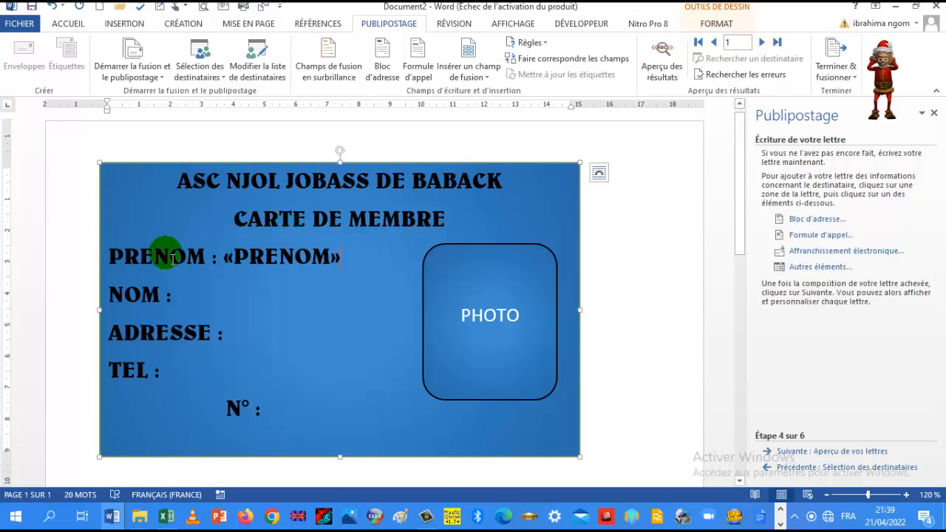
Insert the NOM merge field after the "NOM :" label on the card.
click(189, 300)
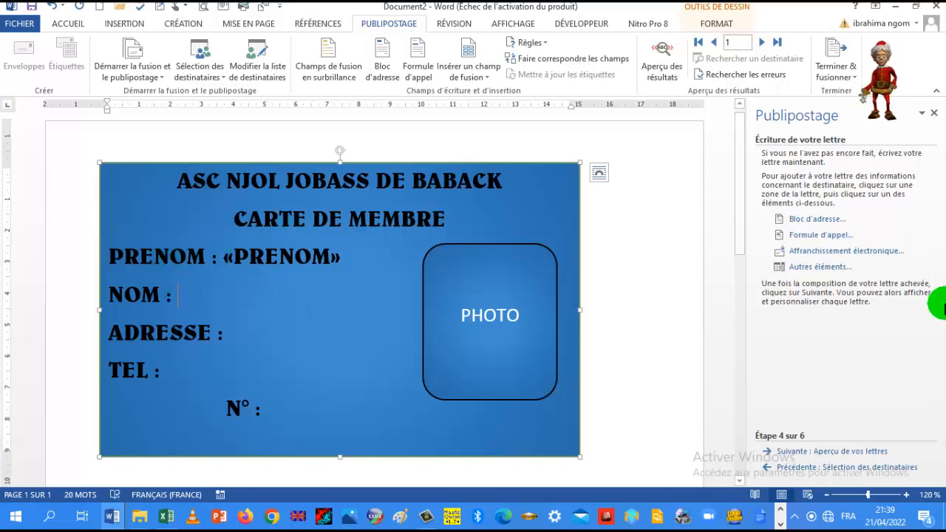
click(820, 267)
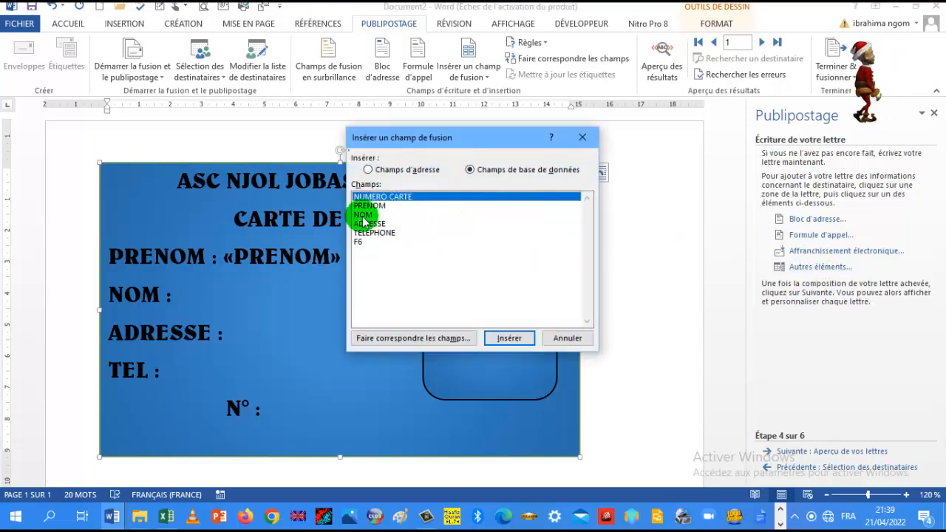
click(364, 215)
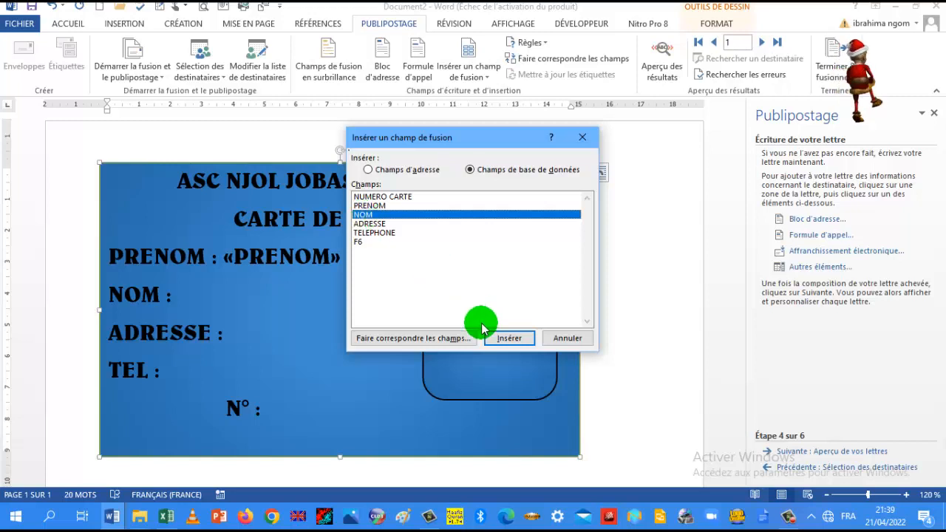
click(497, 340)
click(575, 339)
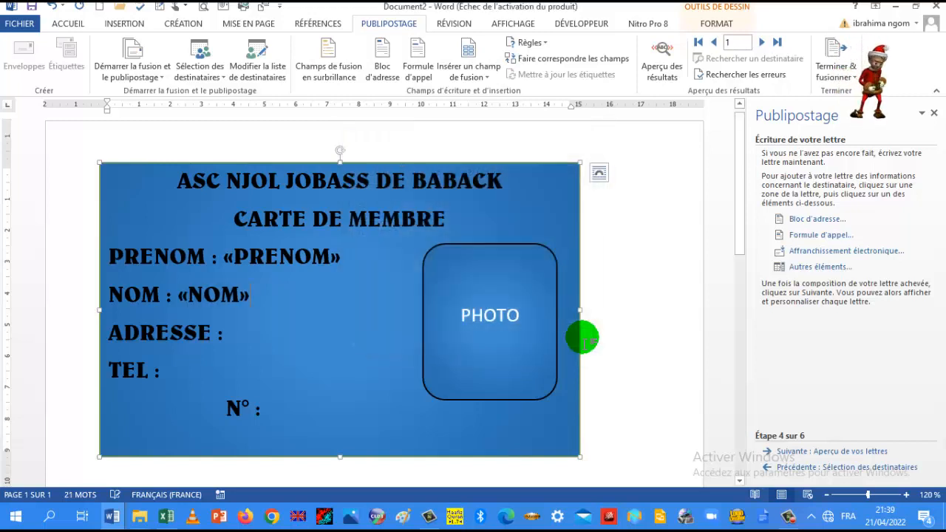
Insert the ADRESSE merge field after the "ADRESSE :" label on the card.
click(247, 342)
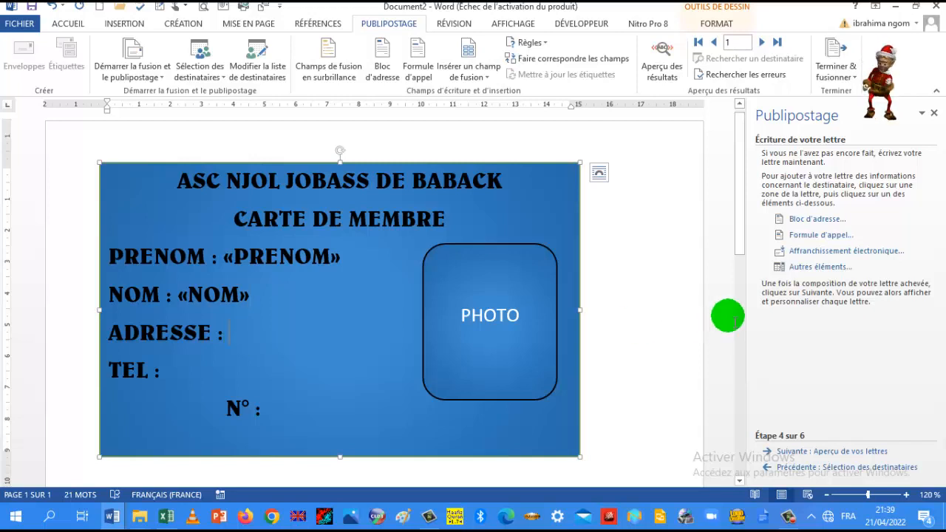
click(816, 269)
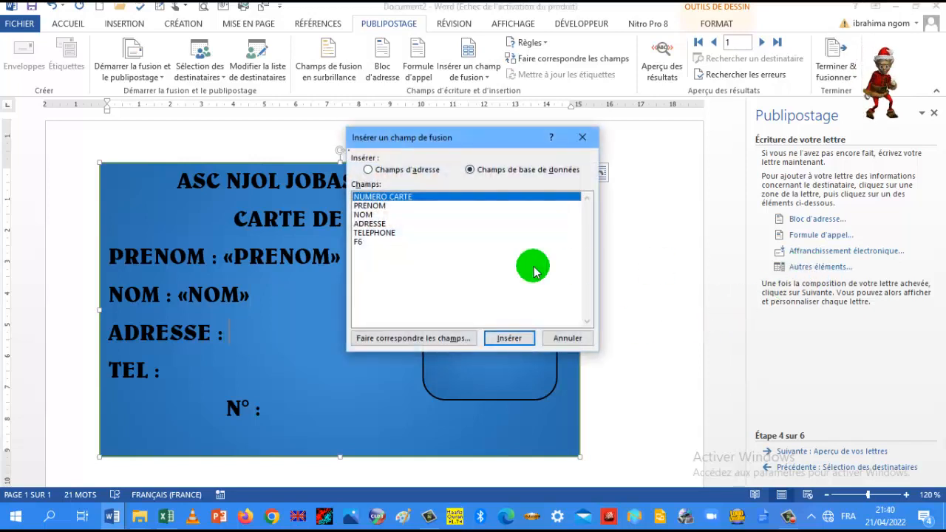
click(379, 223)
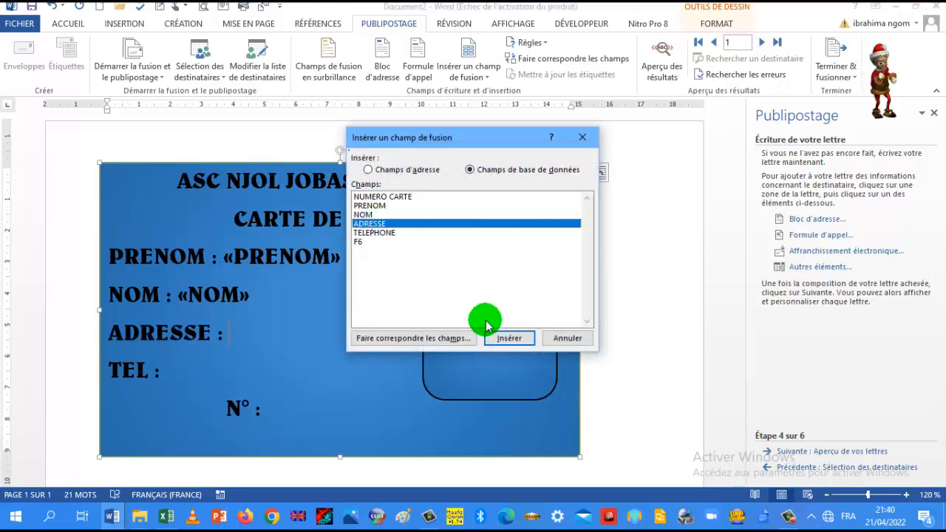
click(503, 336)
click(566, 338)
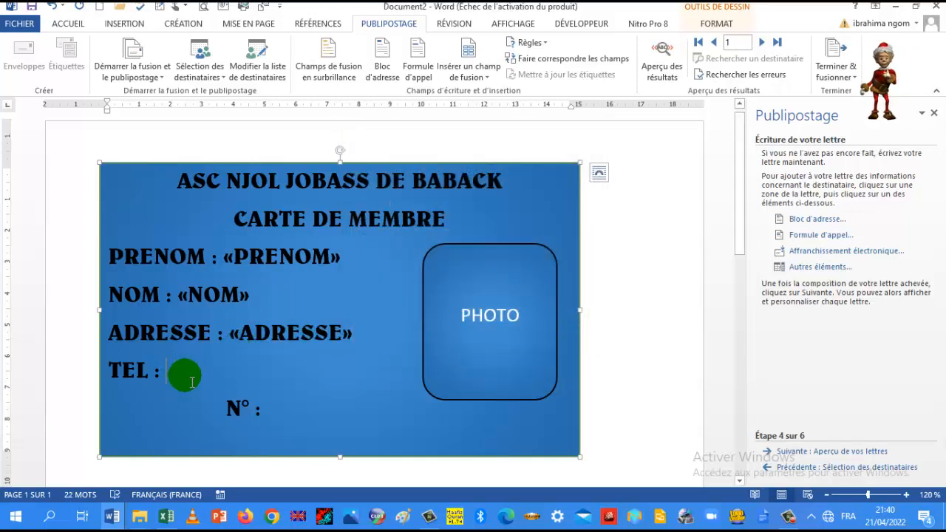
Insert the TELEPHONE merge field after the "TEL :" label on the card.
click(819, 267)
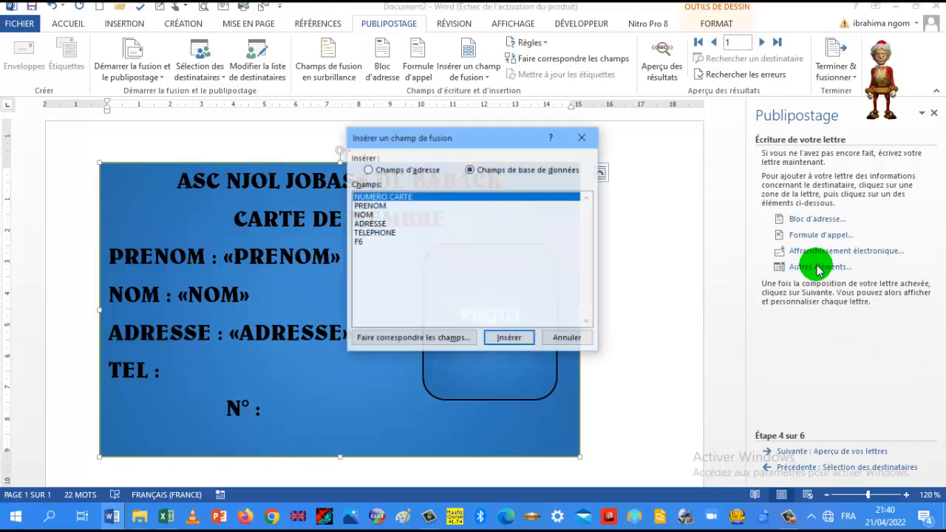
click(381, 233)
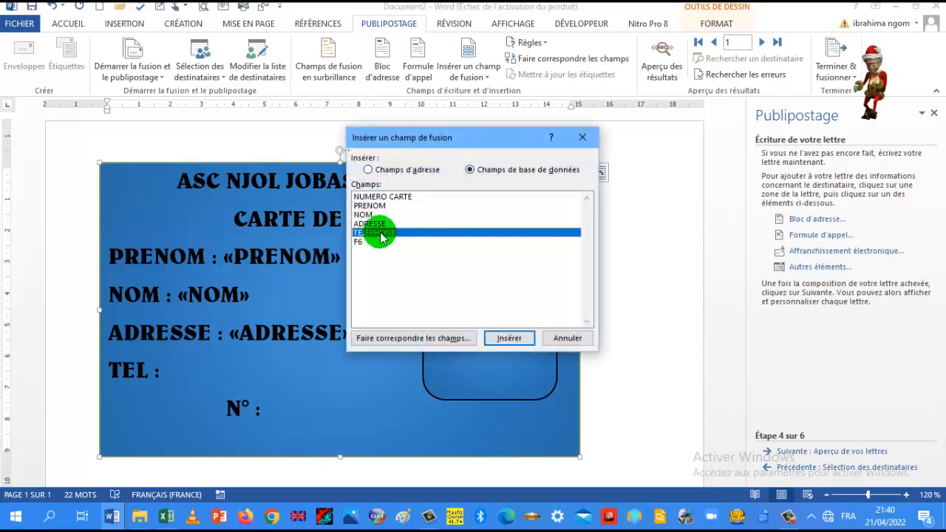
click(509, 338)
click(565, 338)
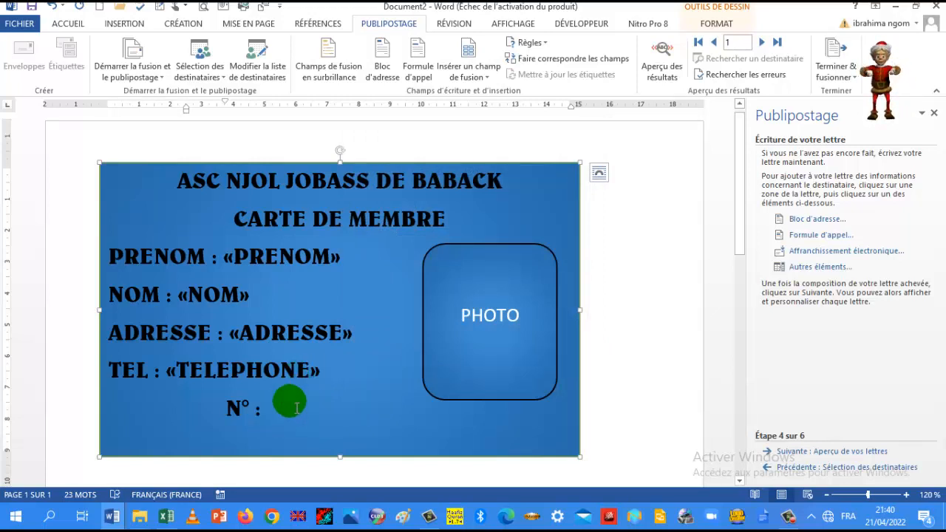
Insert the NUMERO CARTE merge field after the "N° :" label on the card.
click(812, 267)
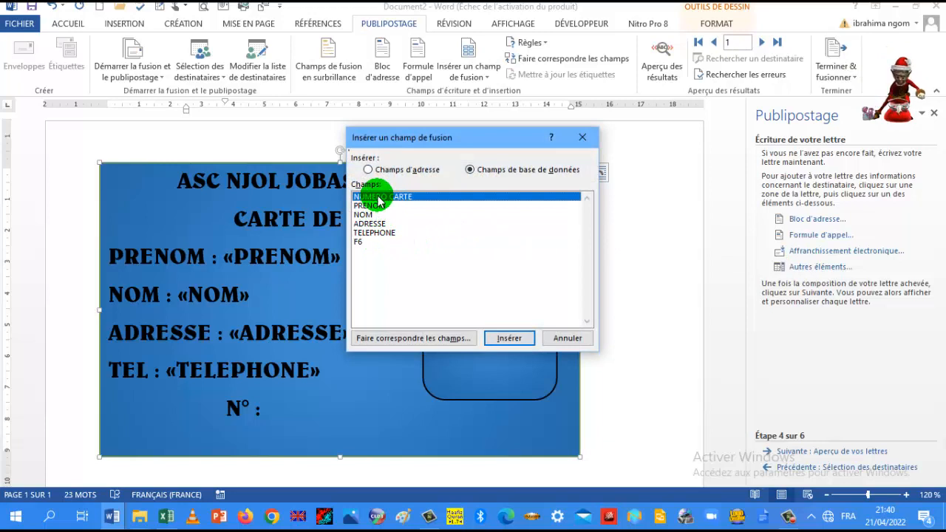
click(510, 339)
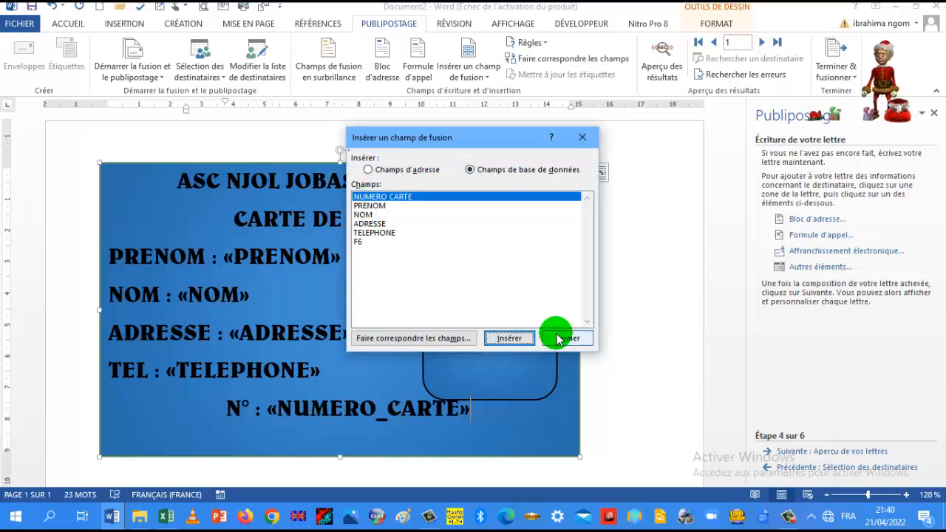
click(562, 339)
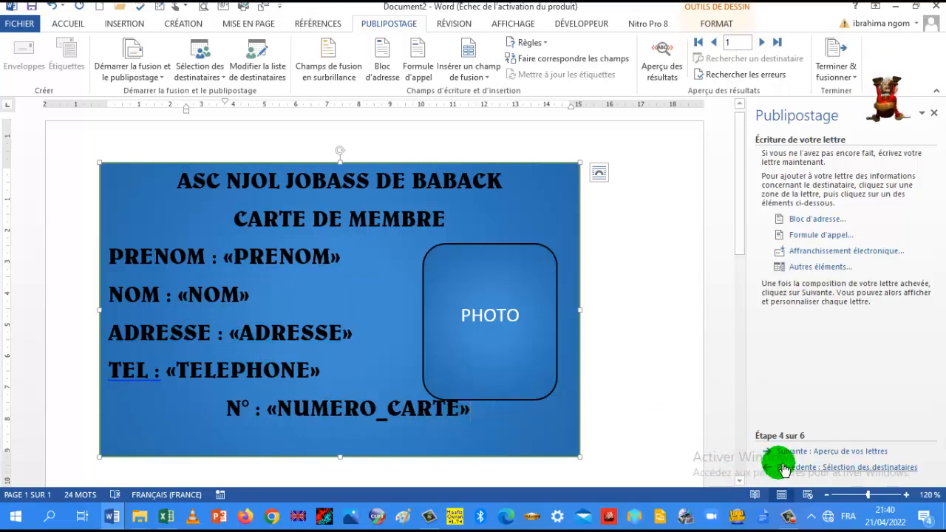
Preview the merged cards for recipients 1 to 5 and advance the wizard to the final merge stage.
click(847, 454)
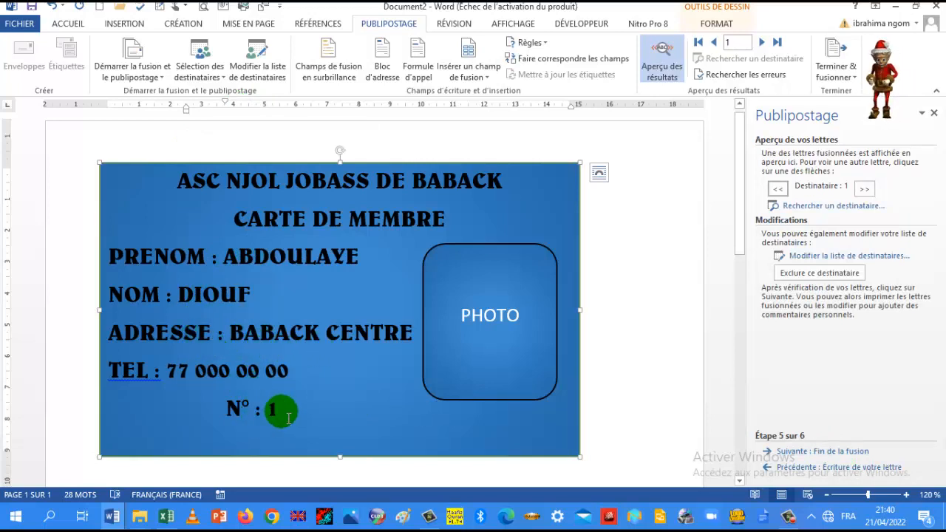
click(867, 189)
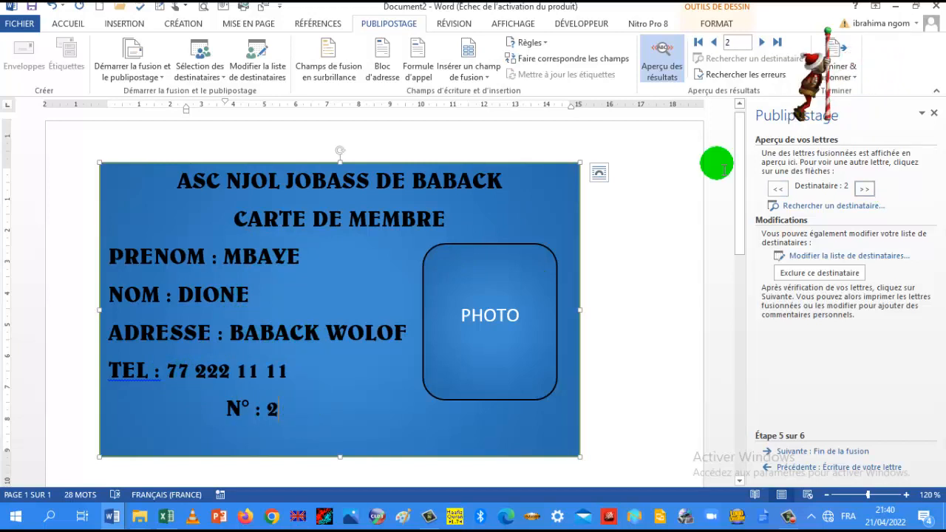
click(866, 189)
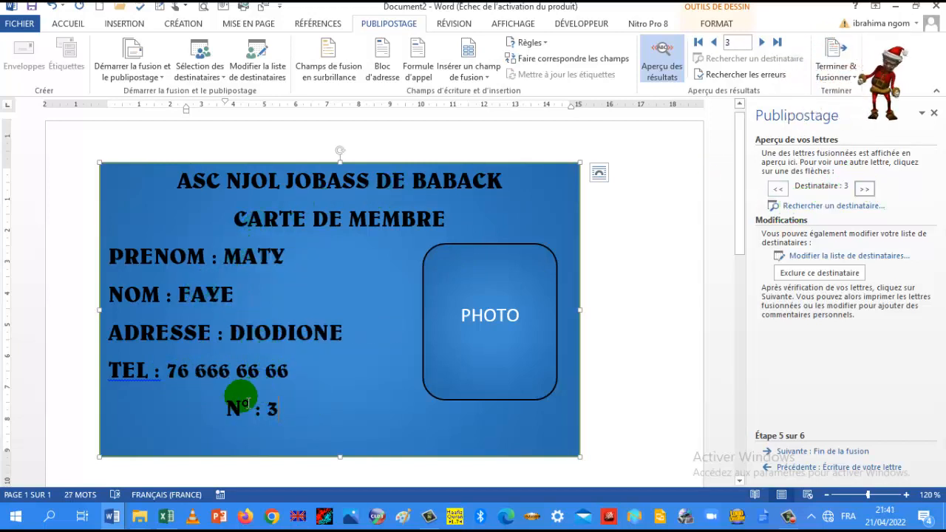
click(871, 189)
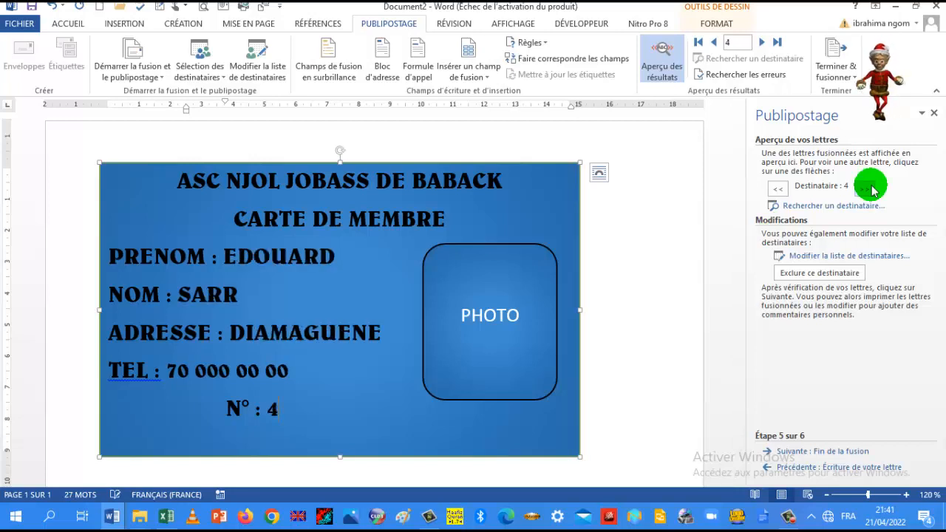
click(871, 189)
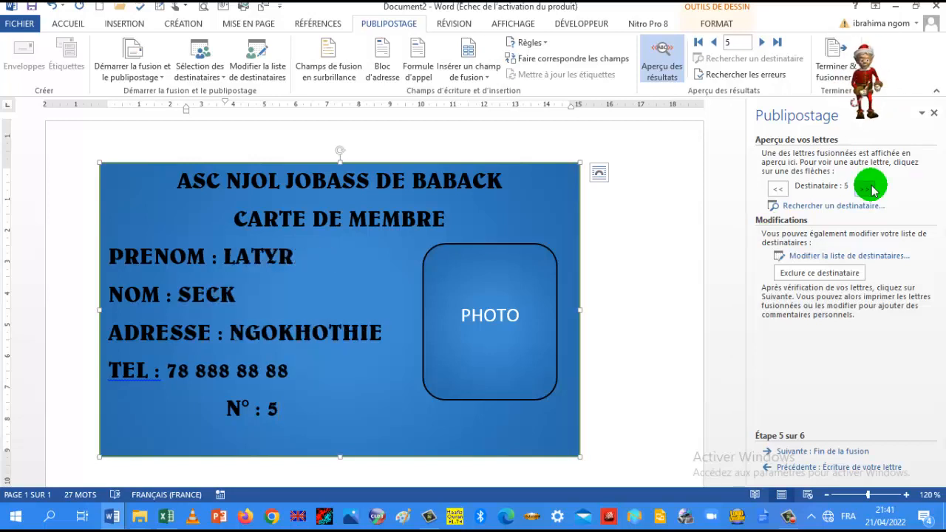
click(825, 452)
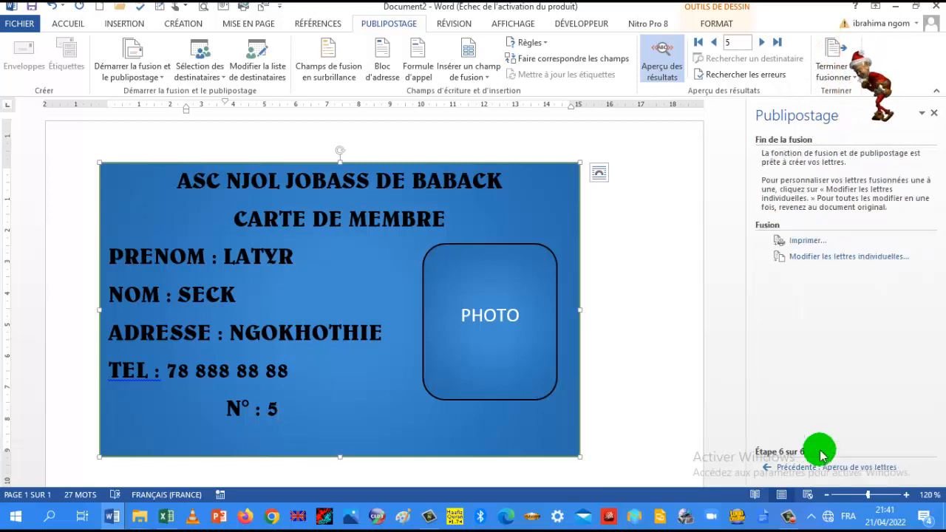
Merge all records into a new document of individual letters.
click(831, 258)
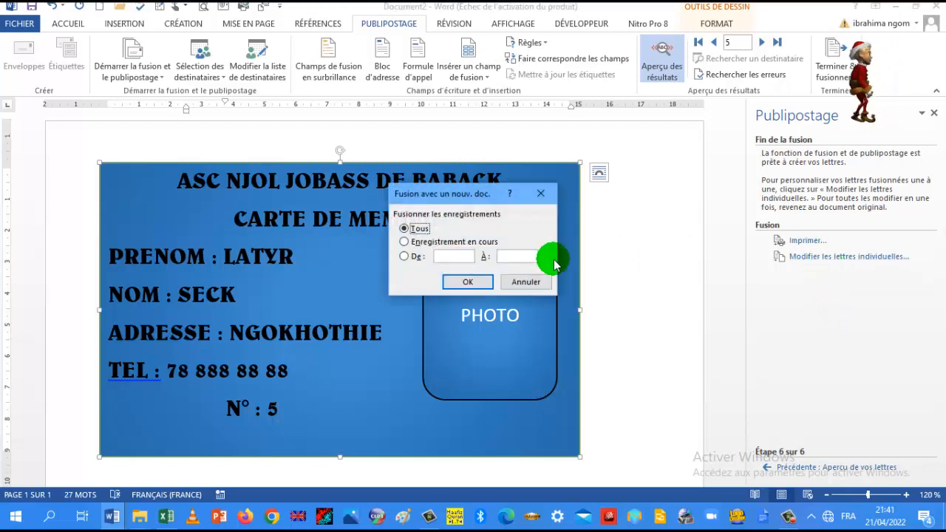
click(473, 282)
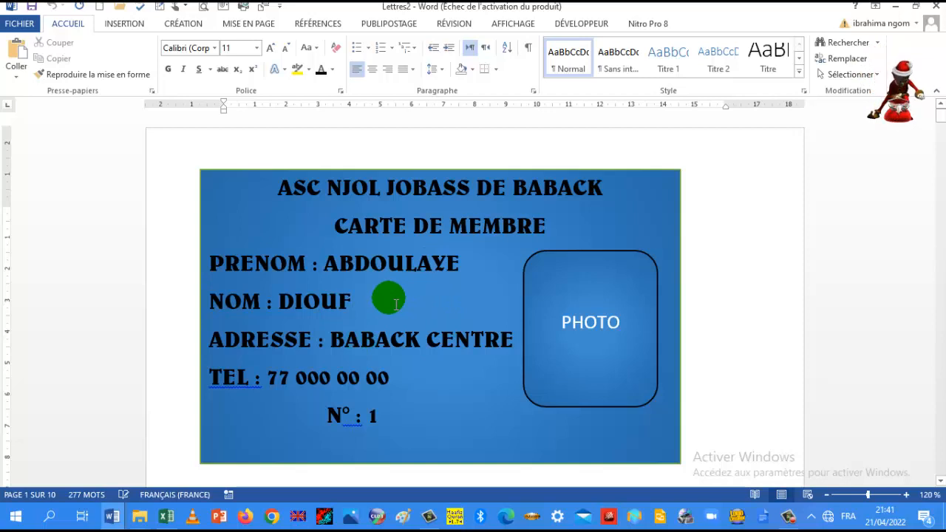
Review the merged membership cards numbered 1 to 6, checking each one's first name, surname, address, telephone and card number.
scroll(397, 303, down, 10)
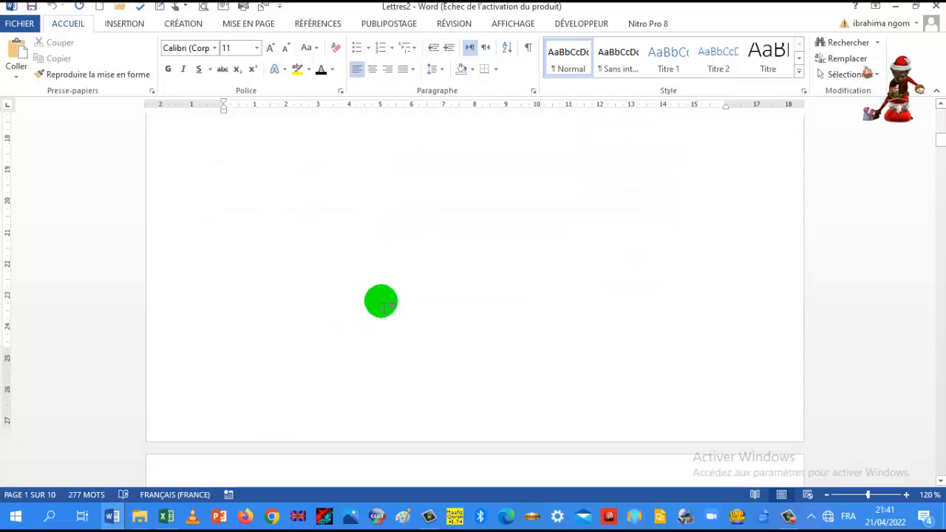
scroll(382, 302, down, 8)
scroll(376, 297, down, 18)
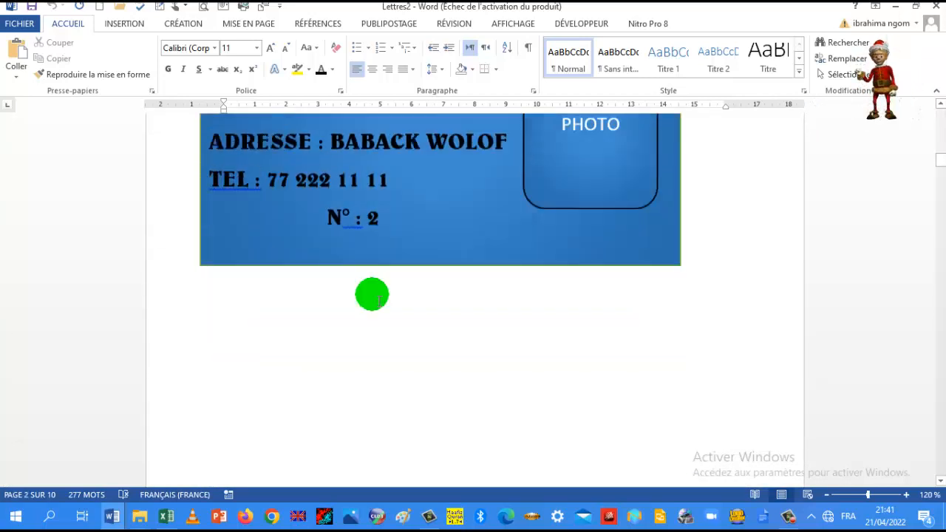
scroll(358, 332, down, 5)
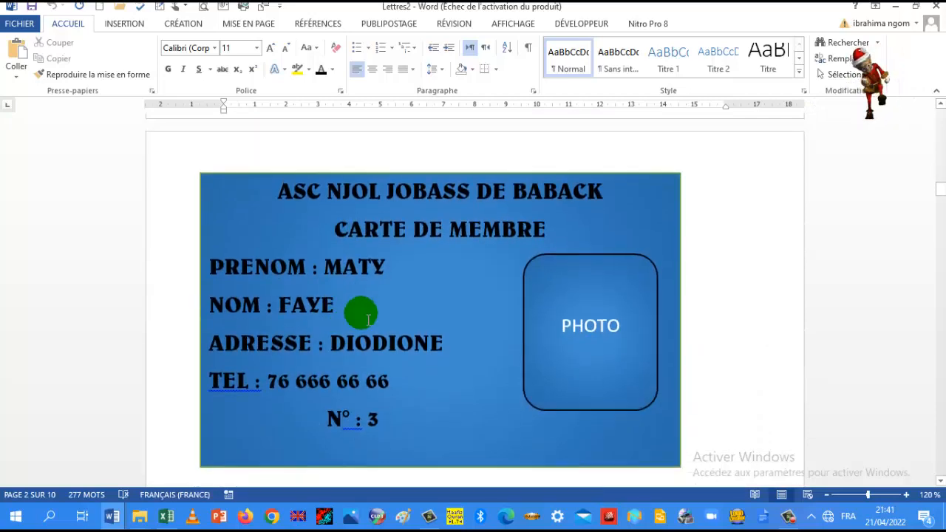
scroll(413, 251, down, 8)
scroll(409, 266, down, 15)
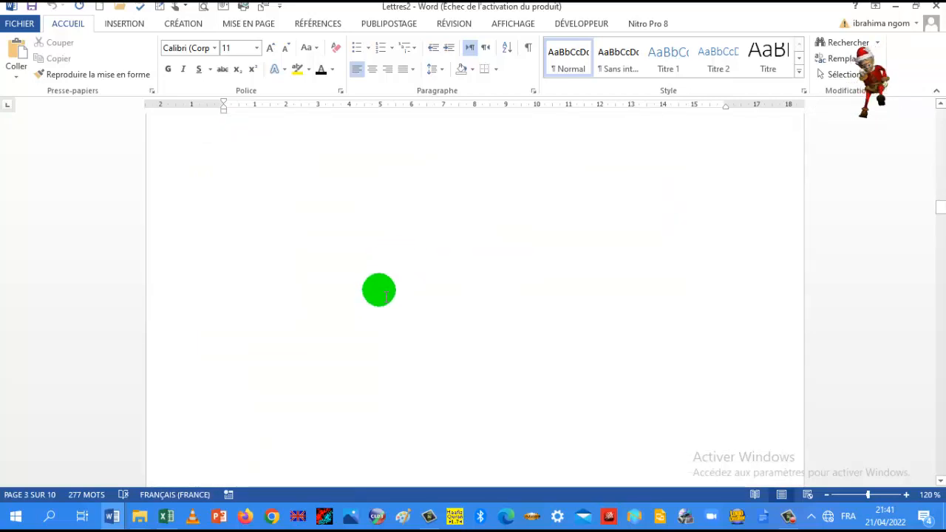
scroll(384, 281, down, 2)
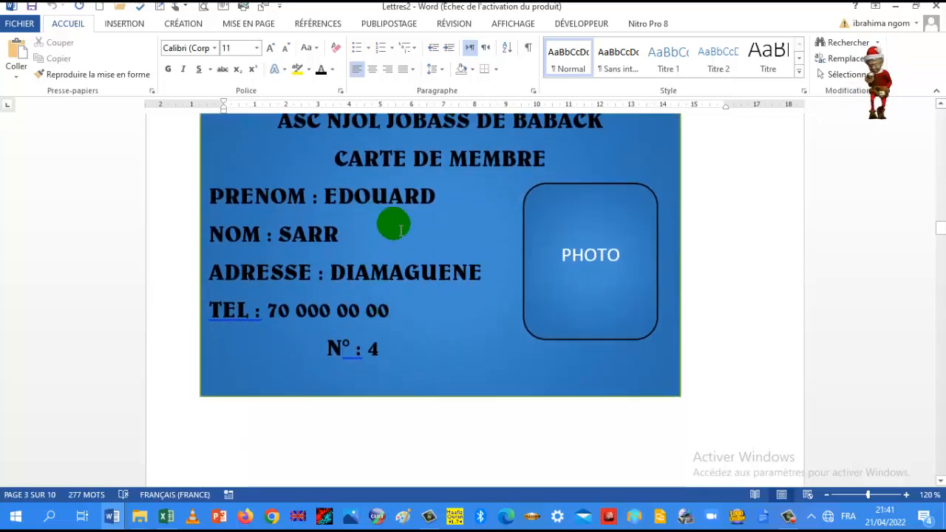
scroll(351, 281, down, 8)
scroll(374, 313, down, 10)
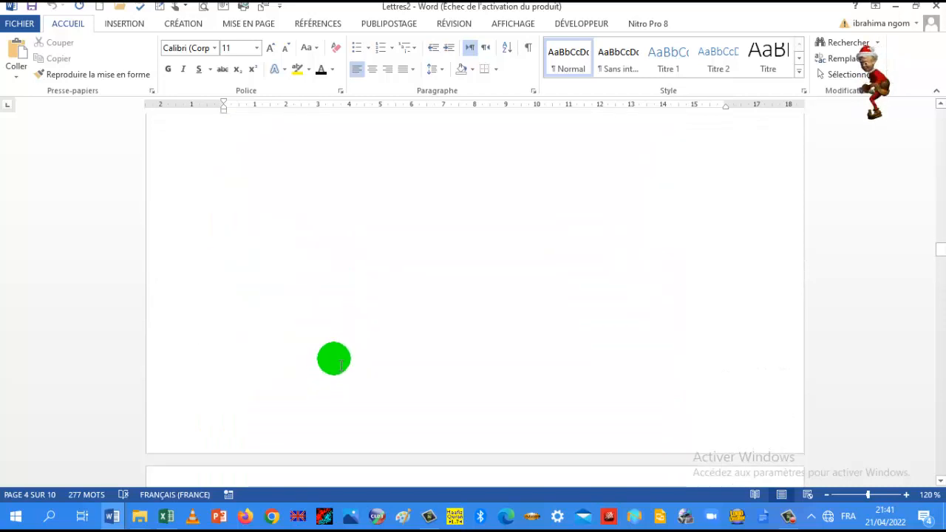
scroll(388, 334, down, 8)
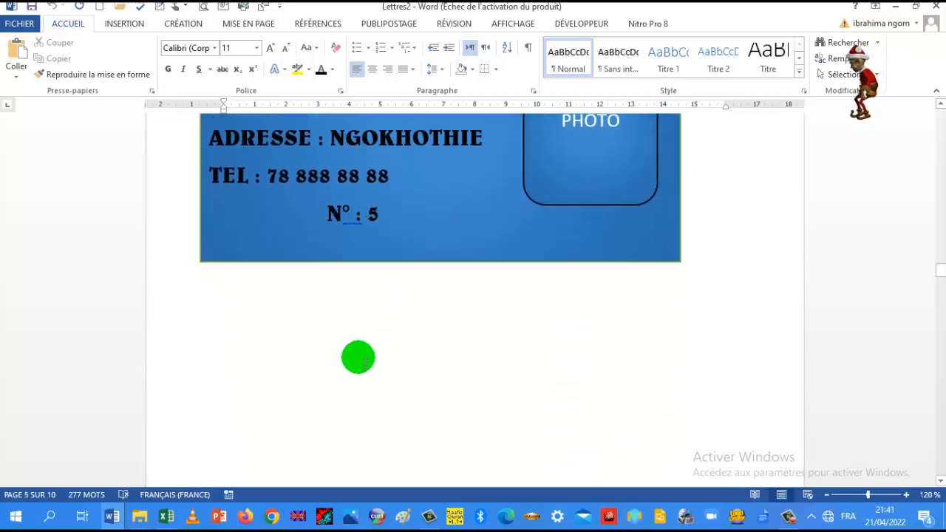
scroll(351, 372, down, 3)
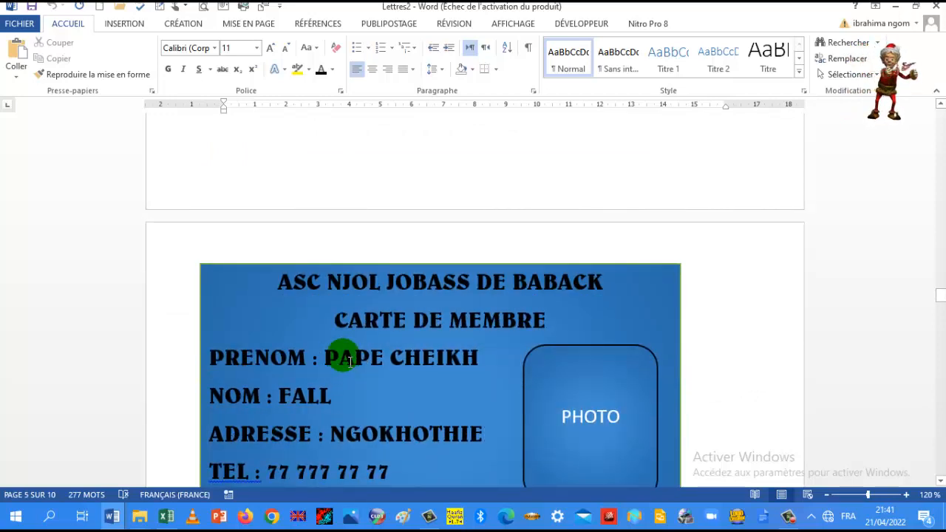
scroll(332, 357, down, 1)
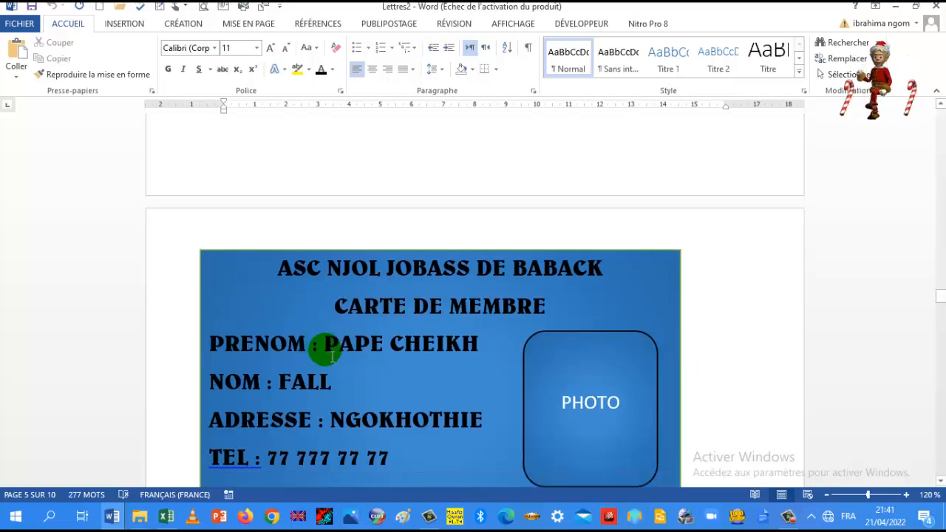
scroll(332, 357, down, 3)
scroll(321, 360, down, 3)
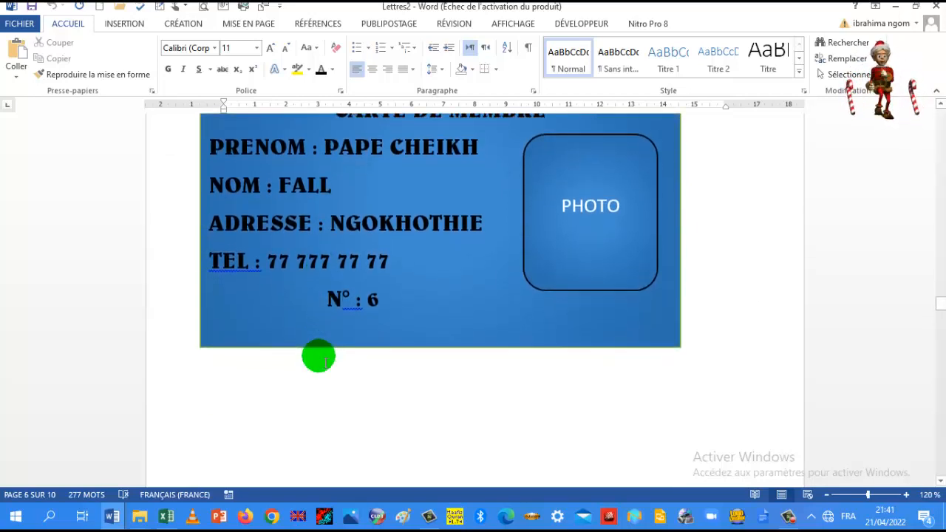
scroll(326, 362, up, 2)
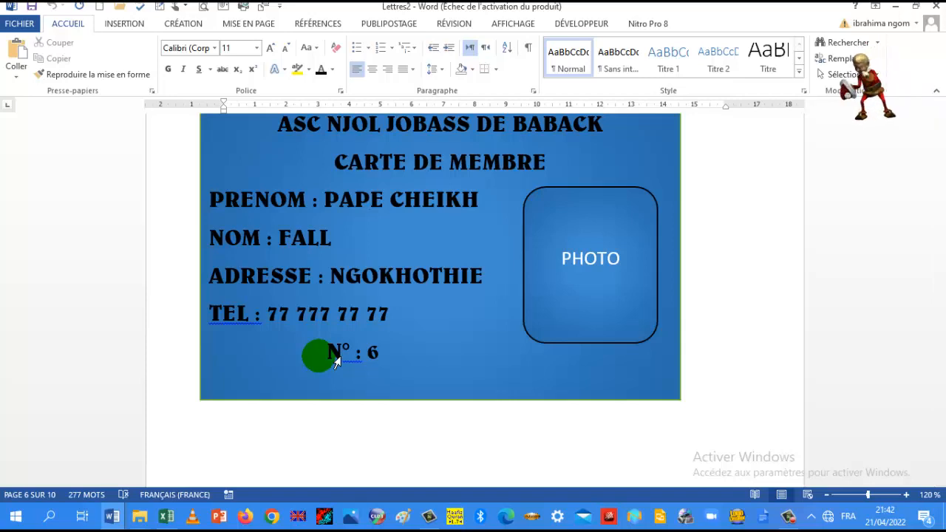
scroll(429, 351, up, 4)
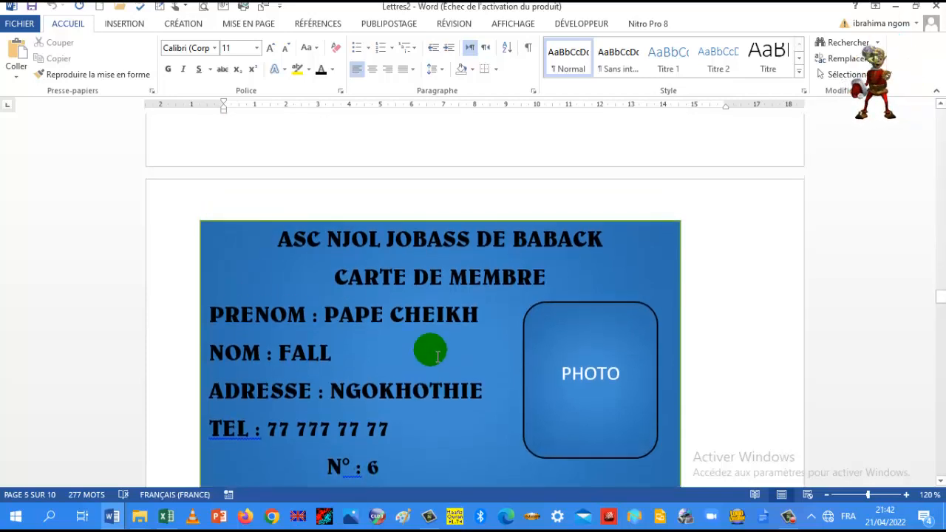
scroll(432, 353, up, 4)
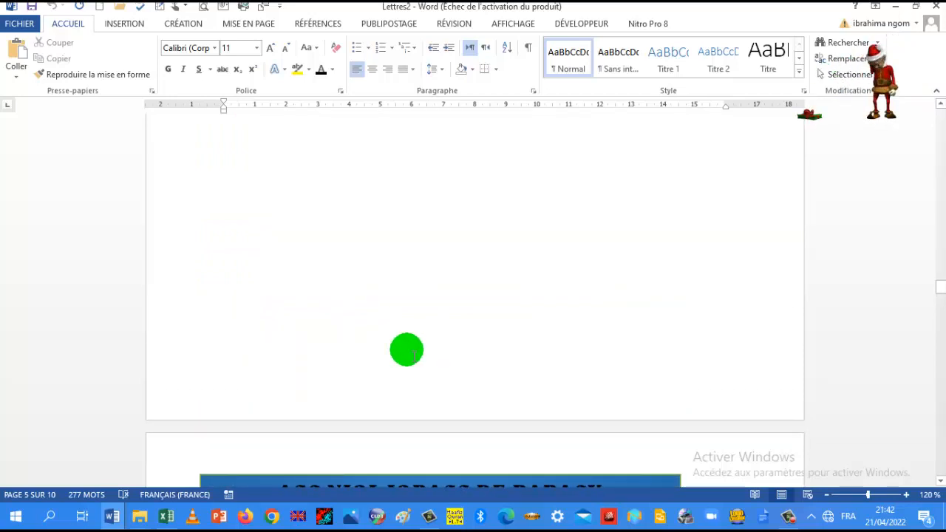